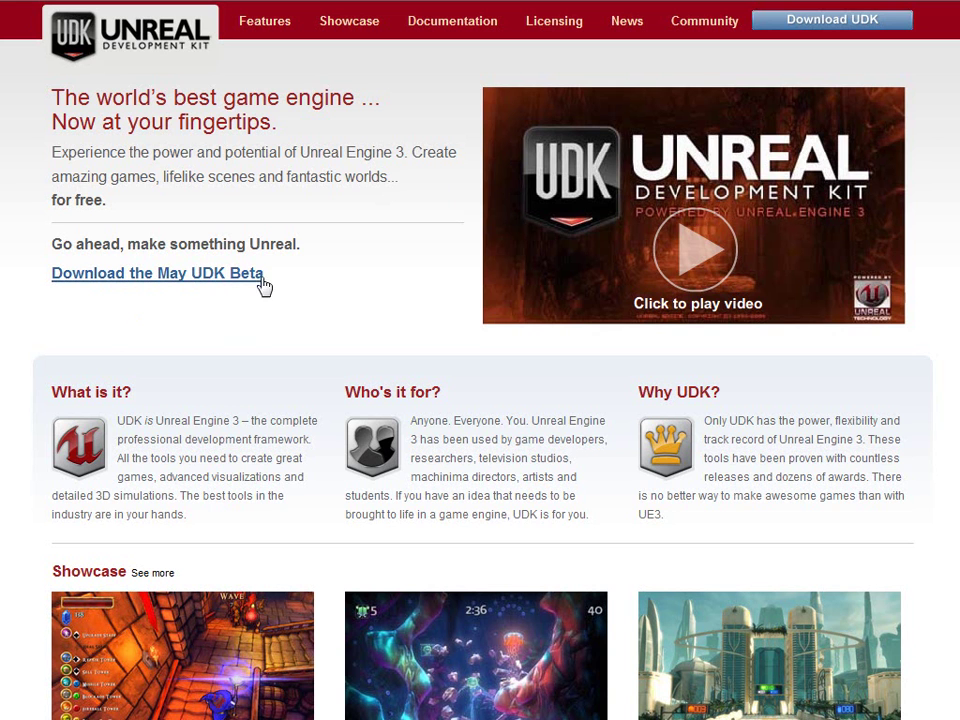
Download the UDKInstall-2010-05-BETA.exe installer for the May 2010 UDK Beta from the UDK site
left_click(835, 24)
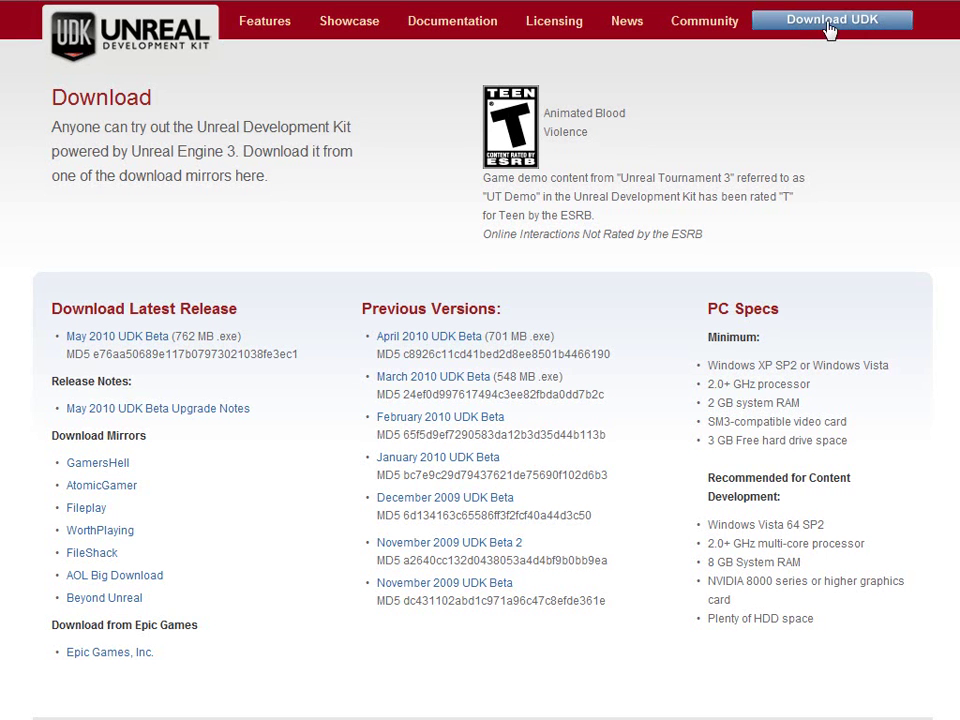
left_click(118, 342)
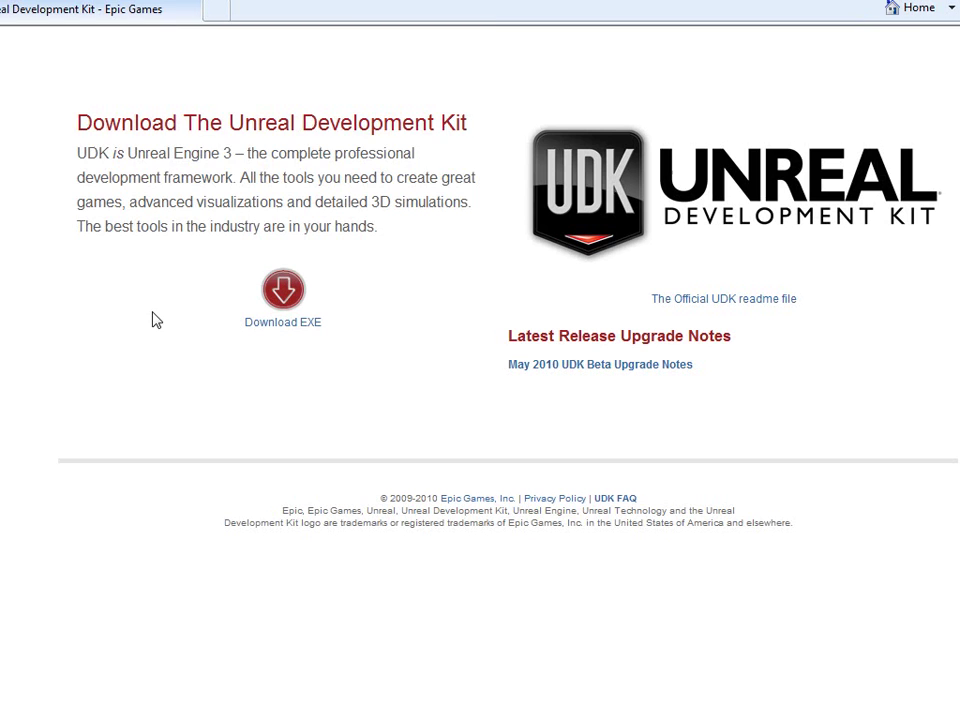
left_click(320, 325)
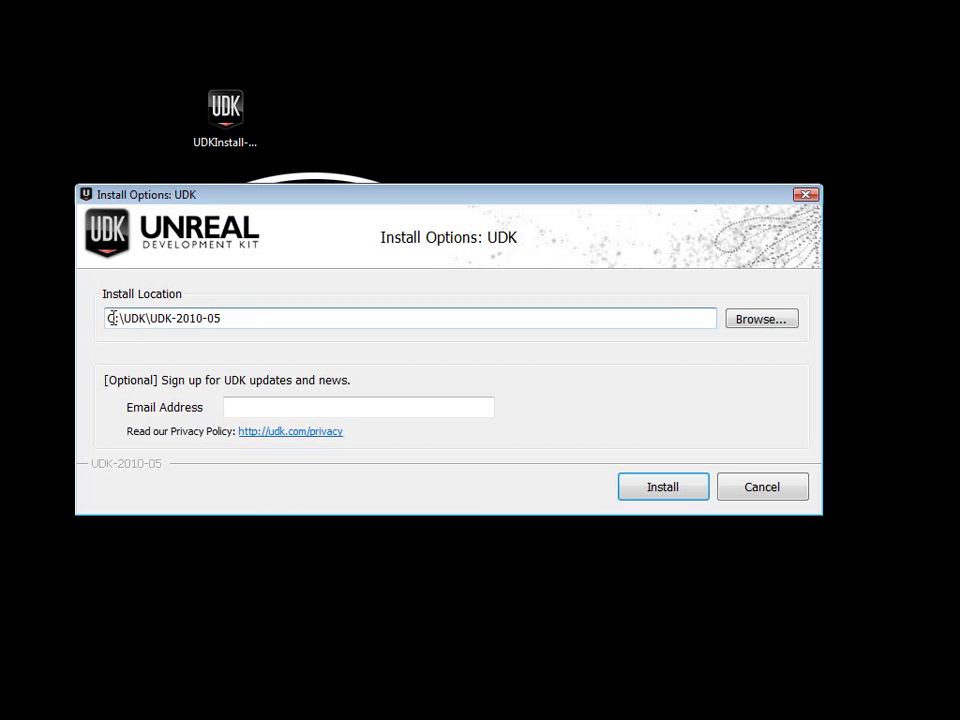
Install UDK into C:\UDK\UDK-2010-05 with 'Launch Unreal Development Kit' unchecked
left_click_drag(107, 318, 261, 315)
left_click(668, 495)
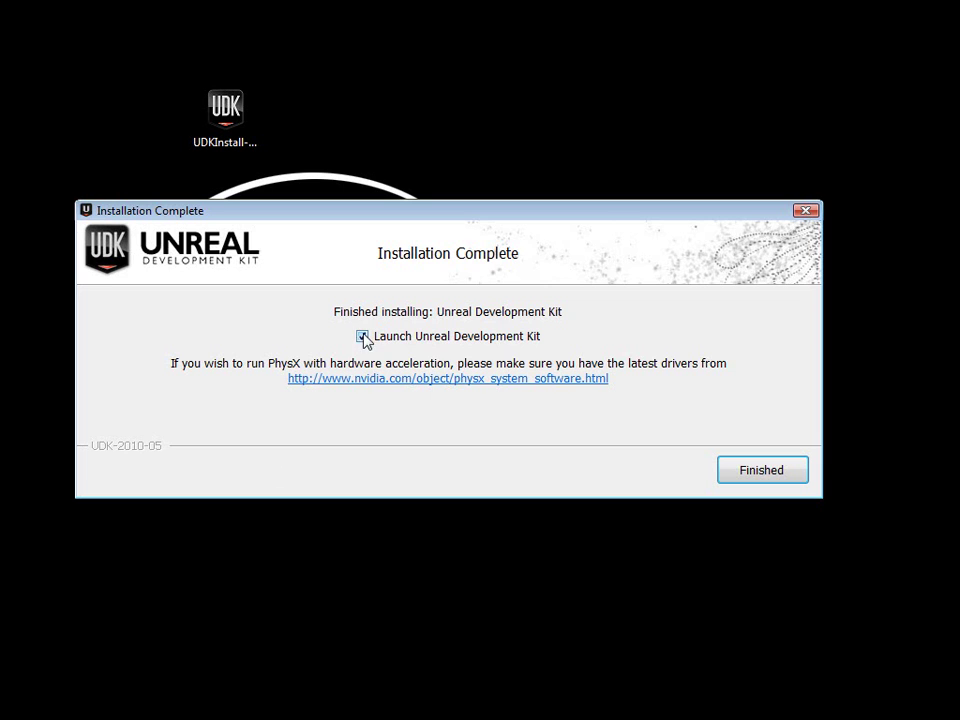
left_click(364, 339)
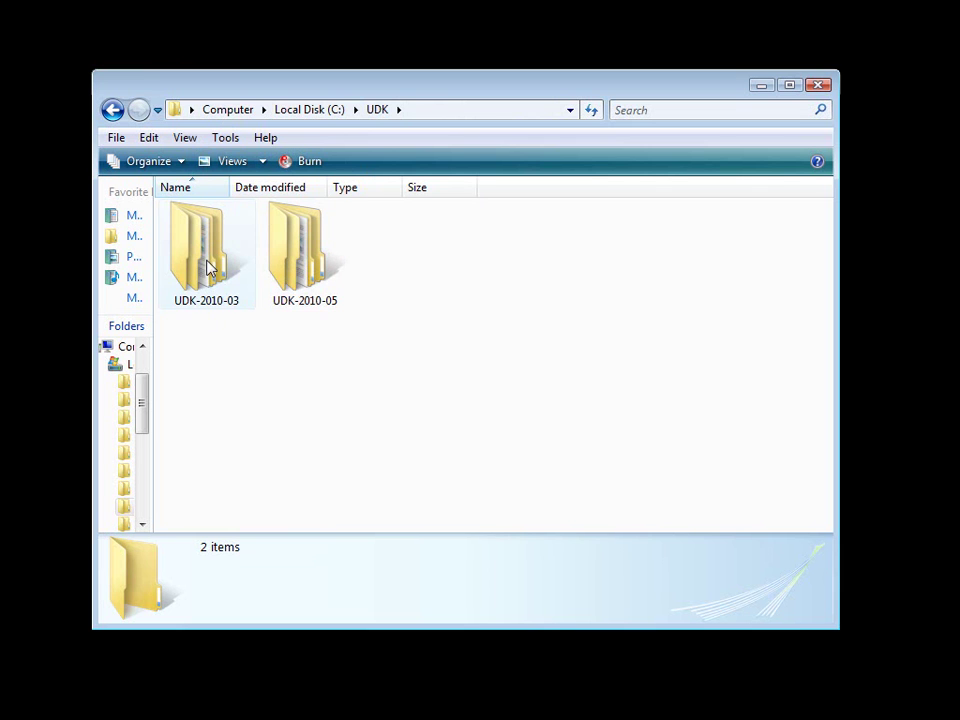
Switch the C:\UDK folder view from large icons to List
mouse_move(193, 262)
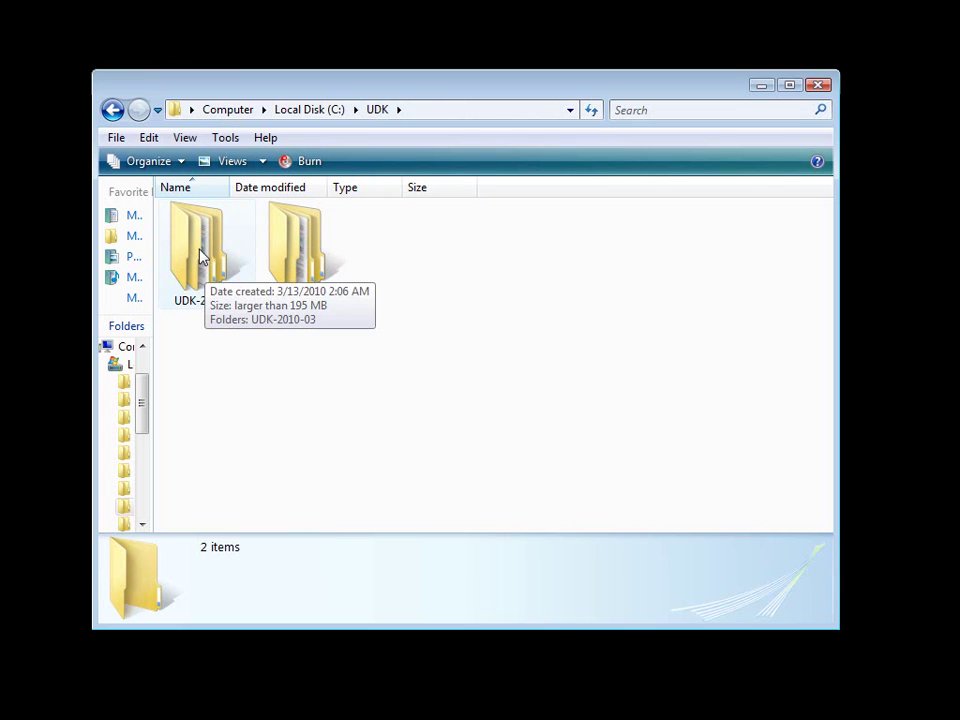
mouse_move(297, 268)
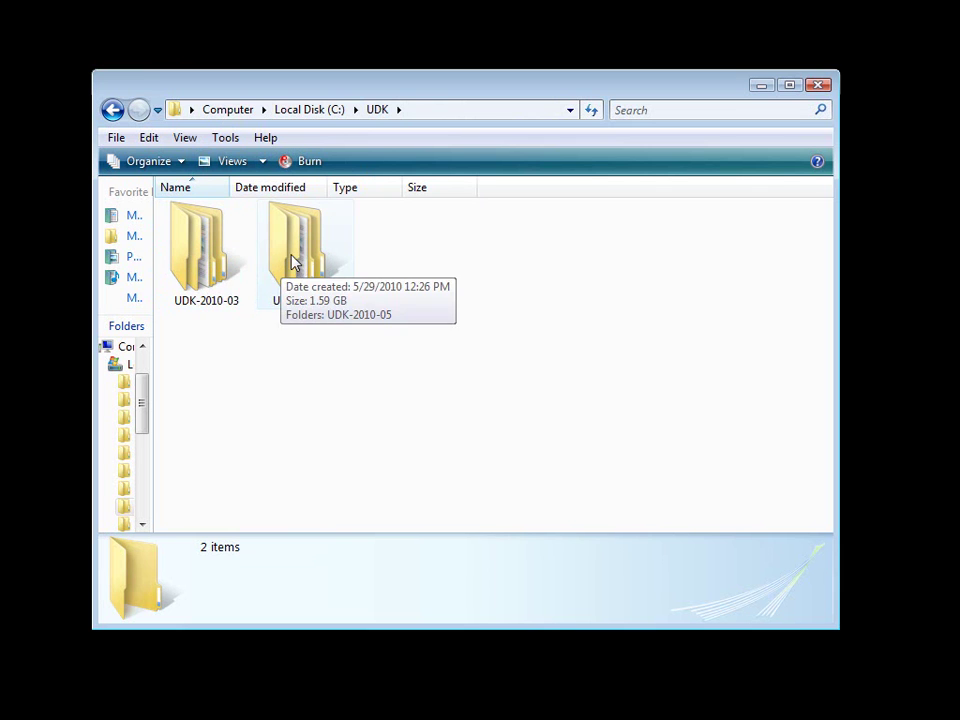
left_click(232, 161)
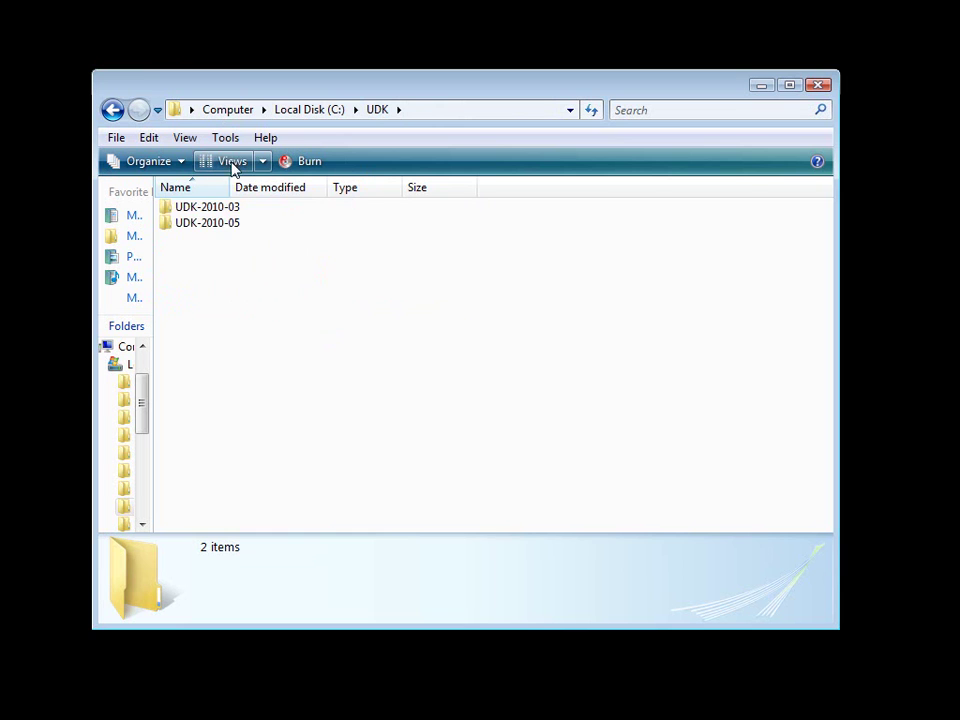
Compare the UDK-2010-03 and UDK-2010-05 folder details and widen the navigation pane
left_click(192, 210)
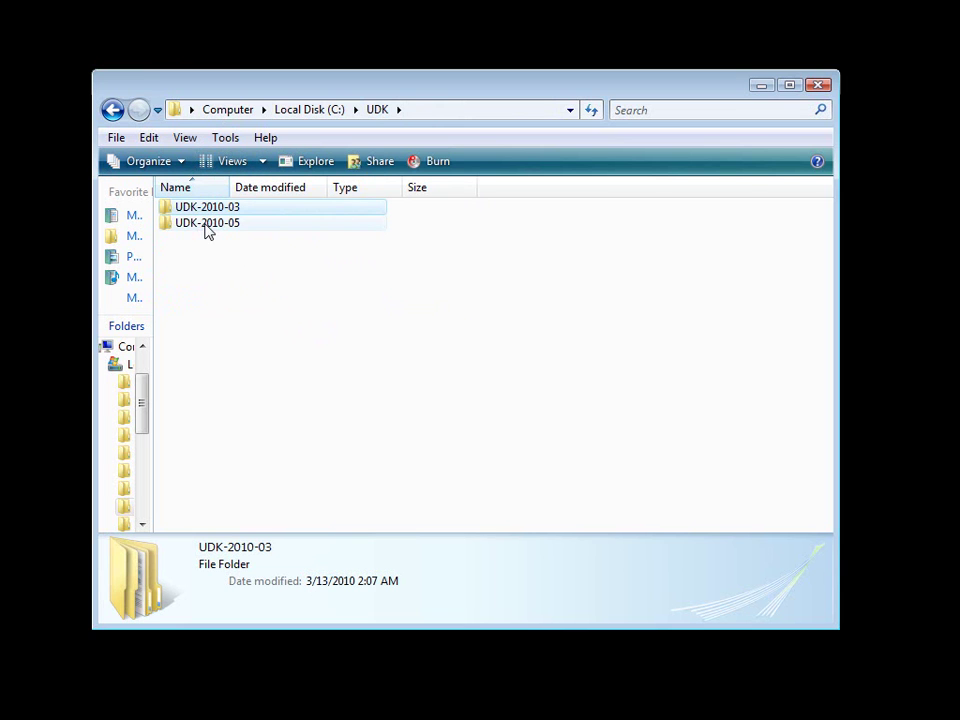
left_click(209, 229)
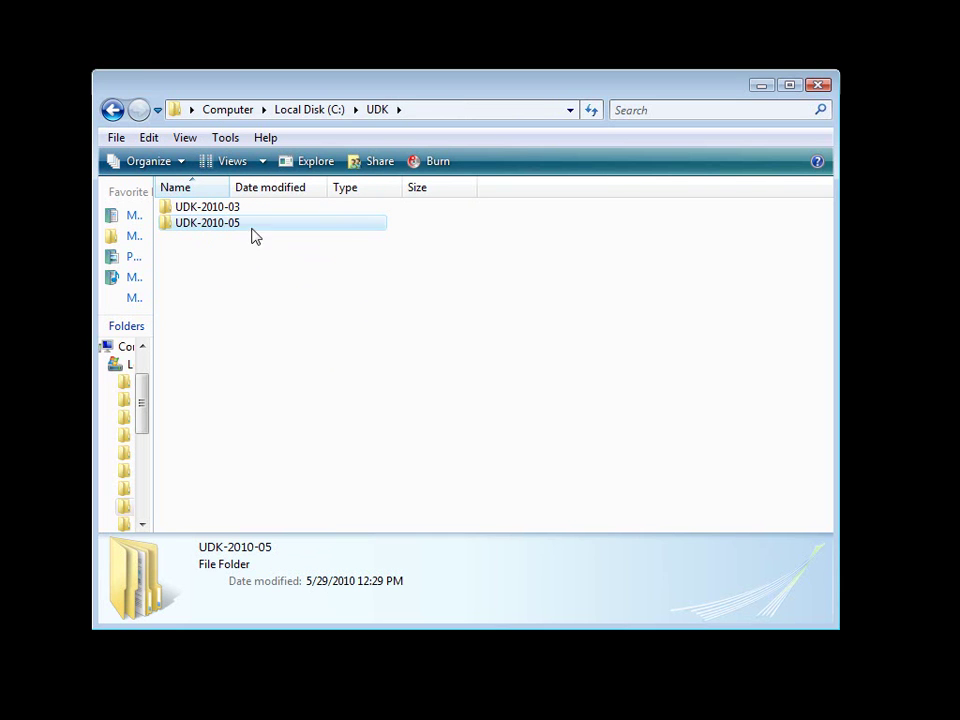
mouse_move(154, 233)
left_mouse_down()
mouse_move(164, 233)
mouse_move(154, 245)
left_mouse_up()
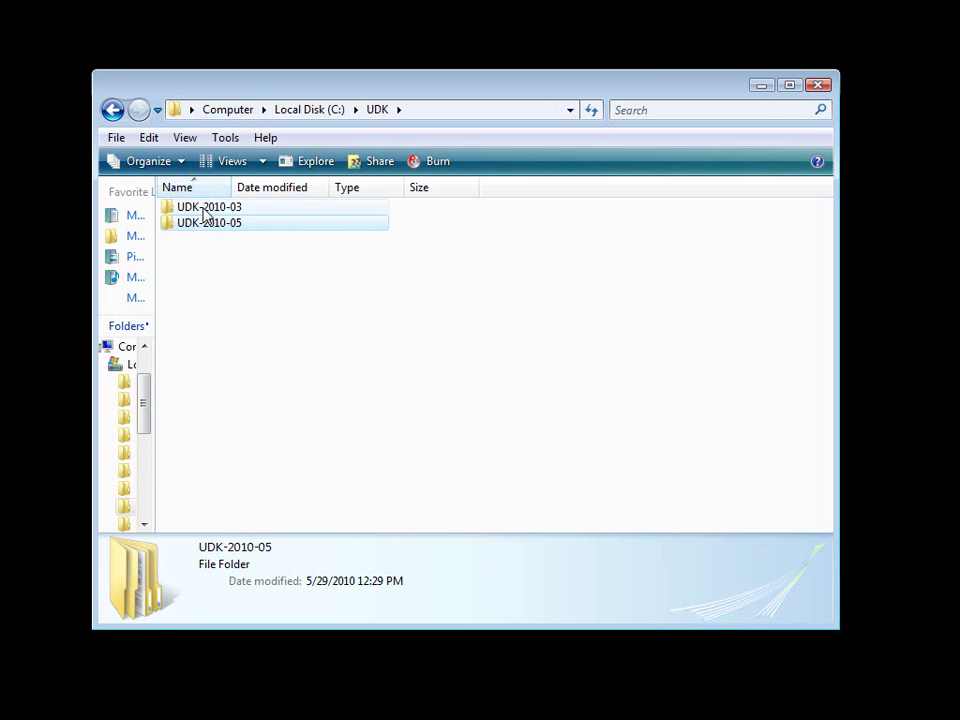
left_click(199, 208)
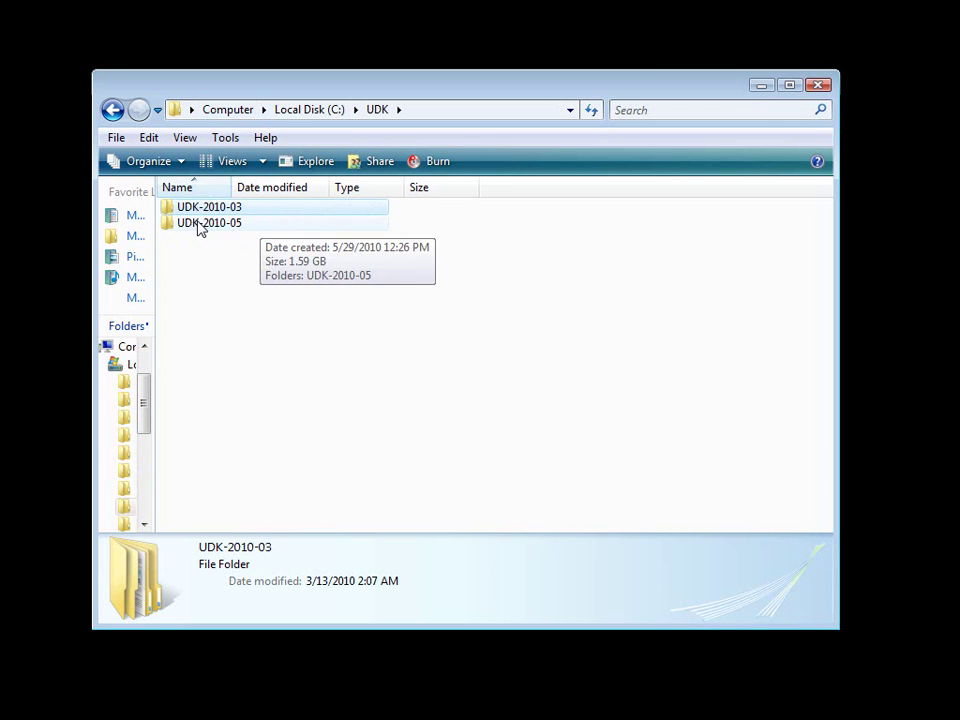
left_click(214, 225)
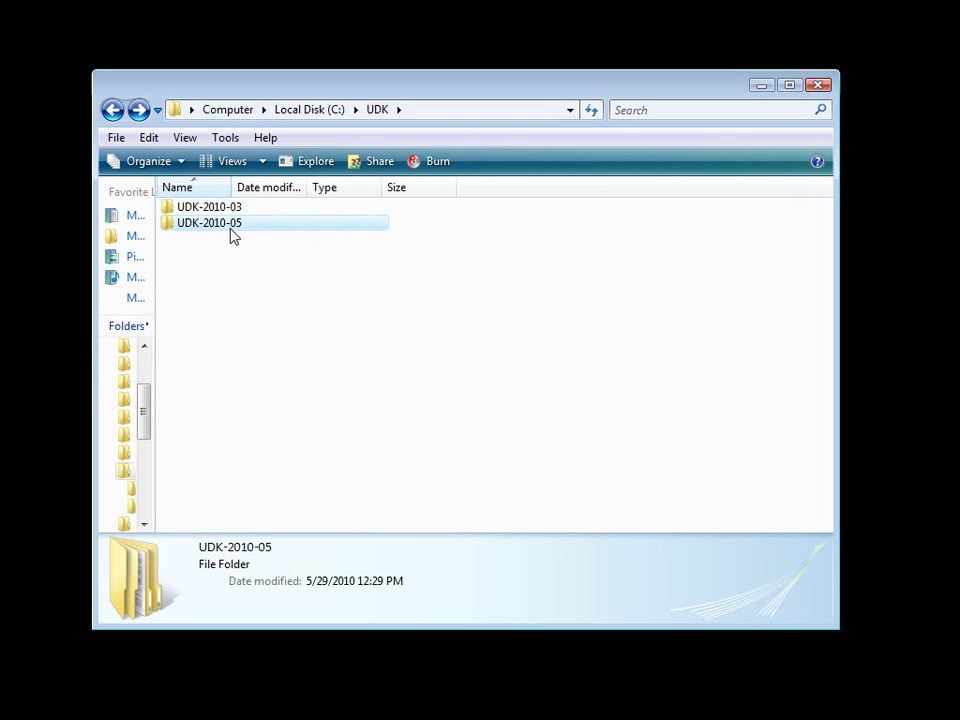
Open UDK-2010-05\UDKGame and display its contents in List view
double_click(173, 222)
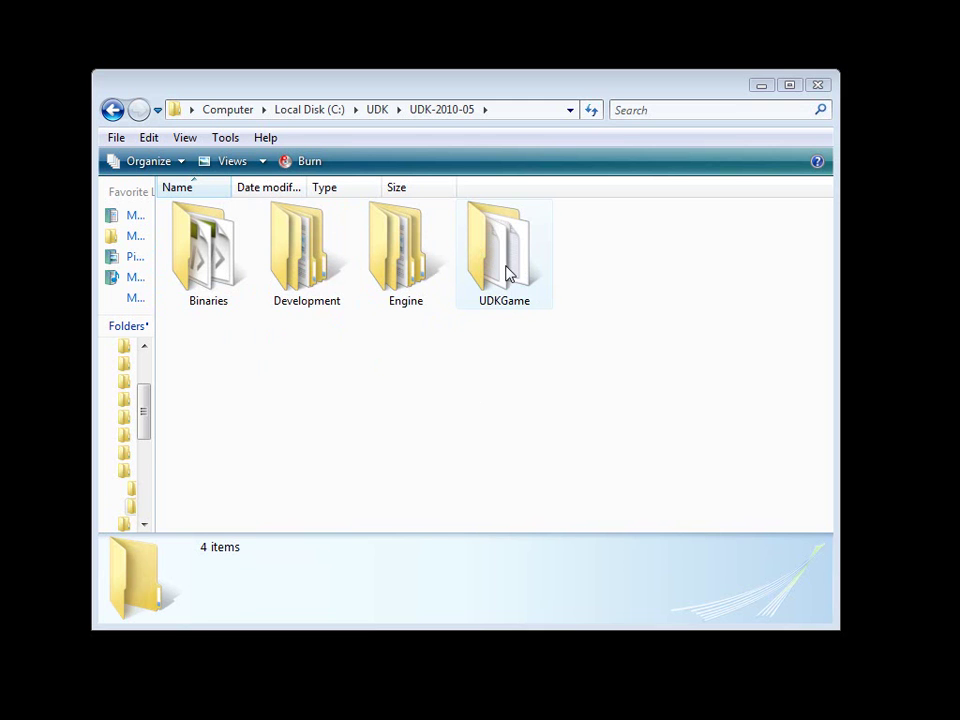
double_click(507, 272)
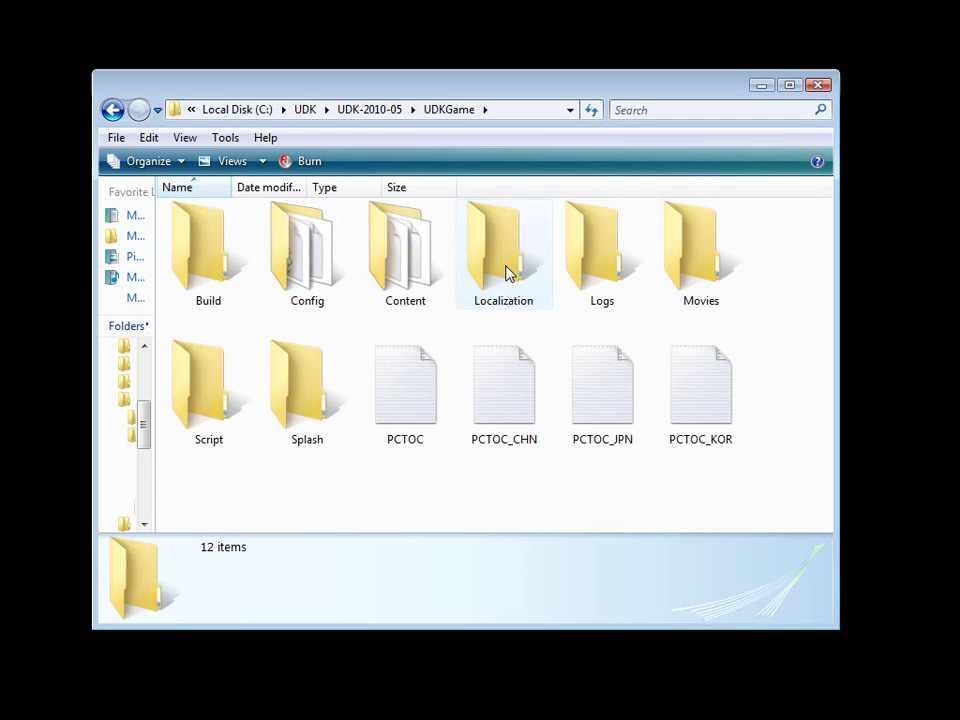
left_click(232, 165)
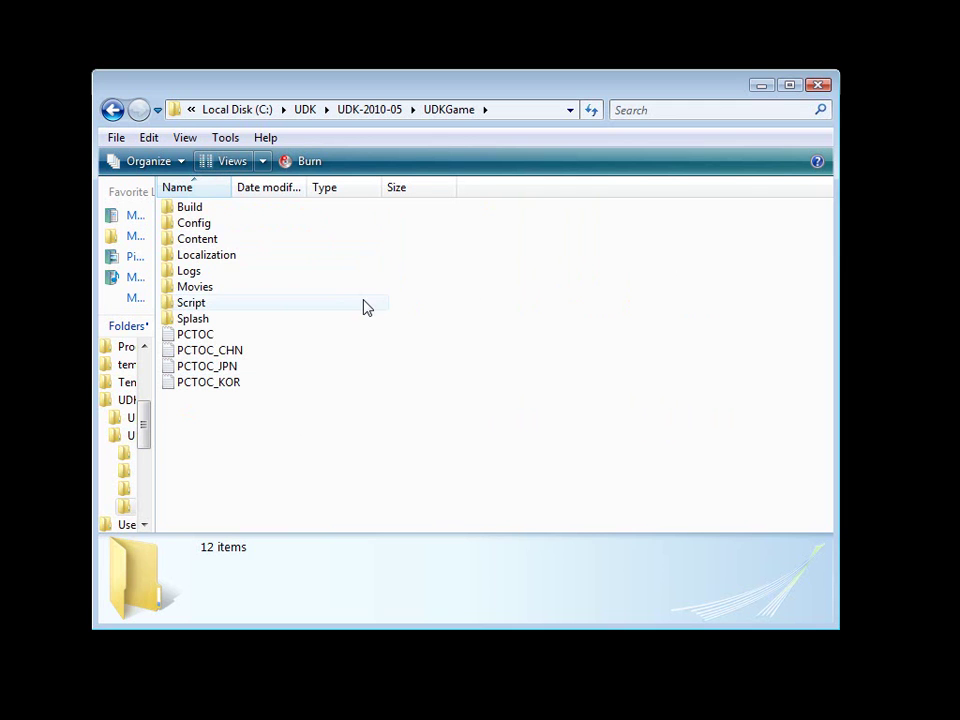
Open the UDKGame\Content folder and display it in List view
left_click(196, 224)
left_click(205, 241)
double_click(212, 243)
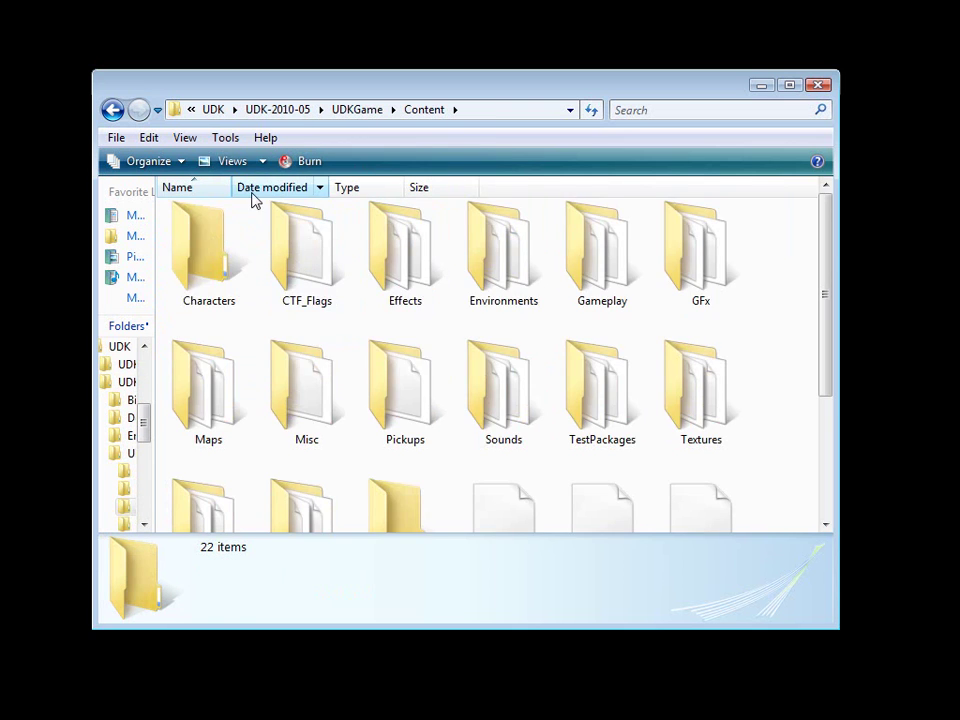
left_click(234, 163)
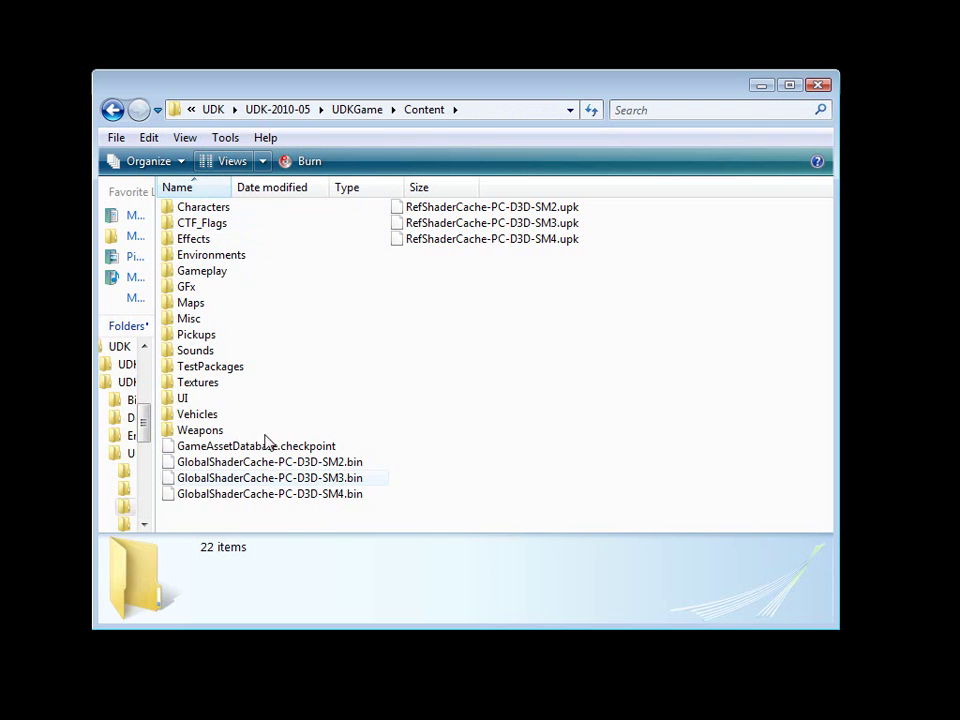
Look inside the Maps folder, then return to Content and up to UDKGame
double_click(193, 307)
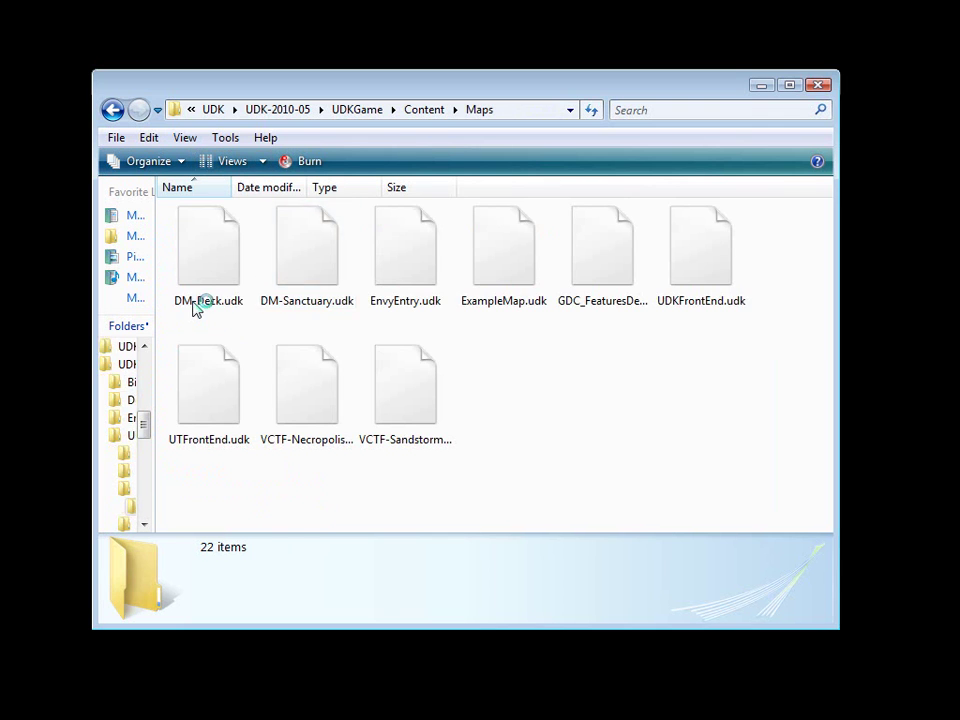
left_click(112, 110)
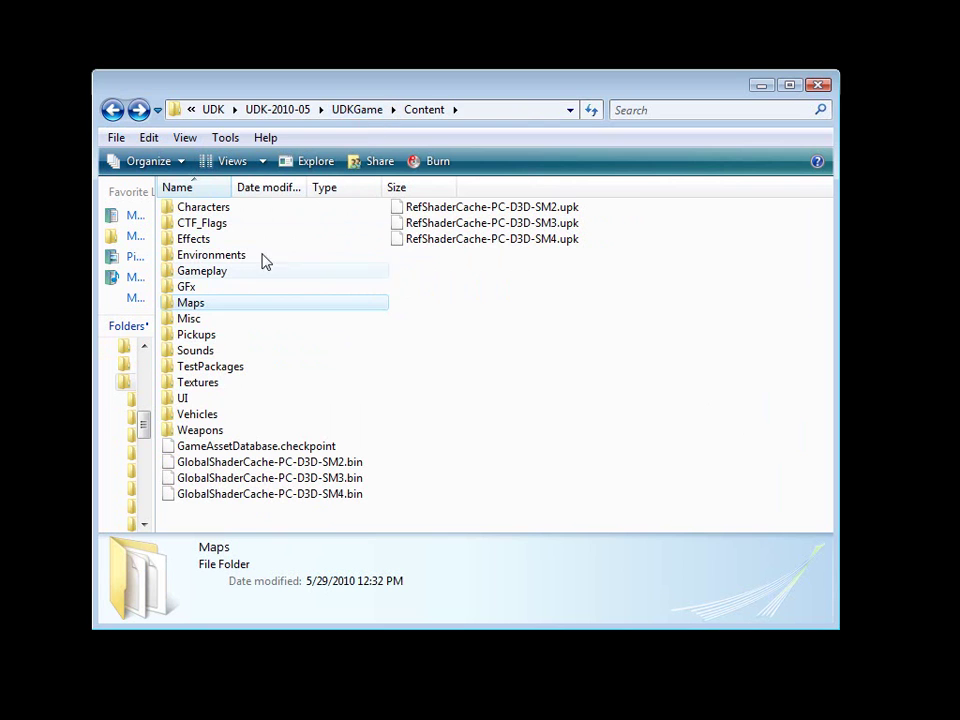
left_click(469, 339)
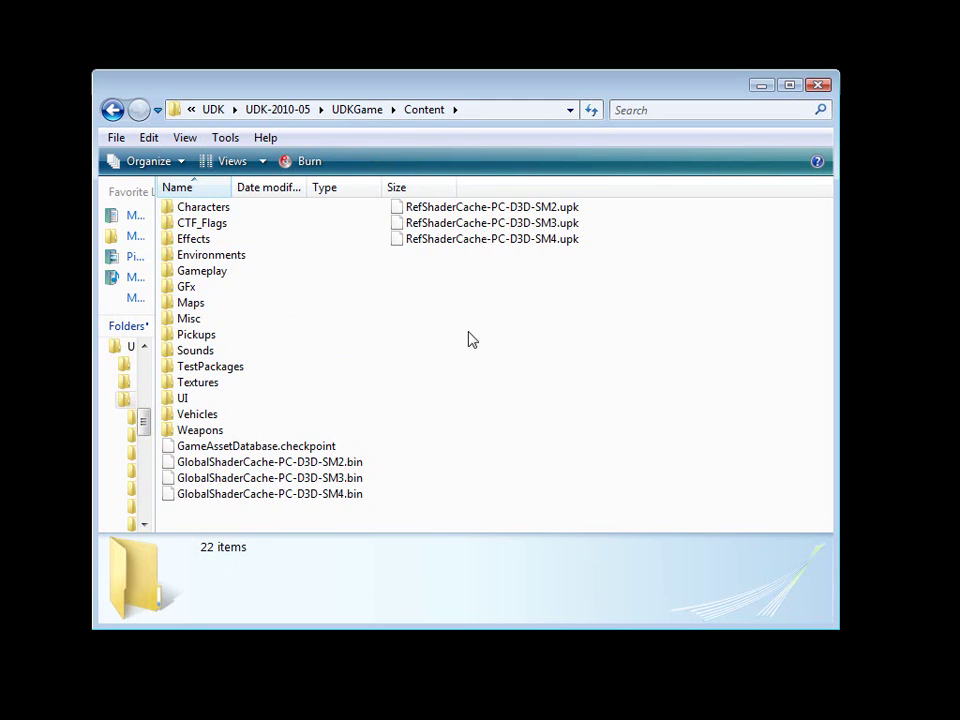
Go up to UDK-2010-05, open Binaries in List view, and check the UDK application's details
key("BackSpace")
key("BackSpace")
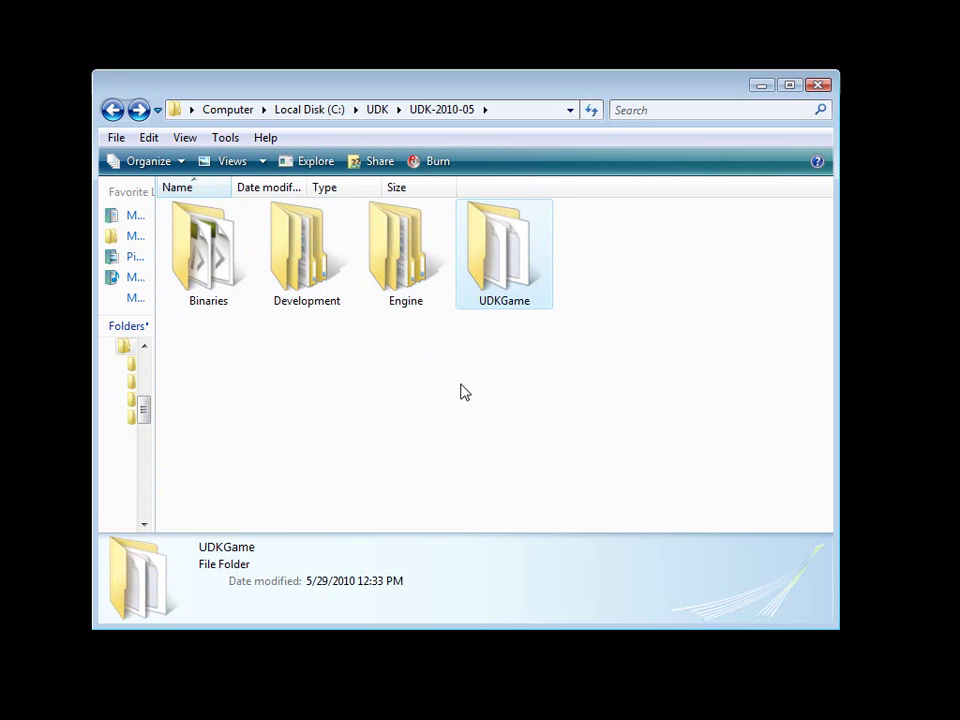
double_click(210, 256)
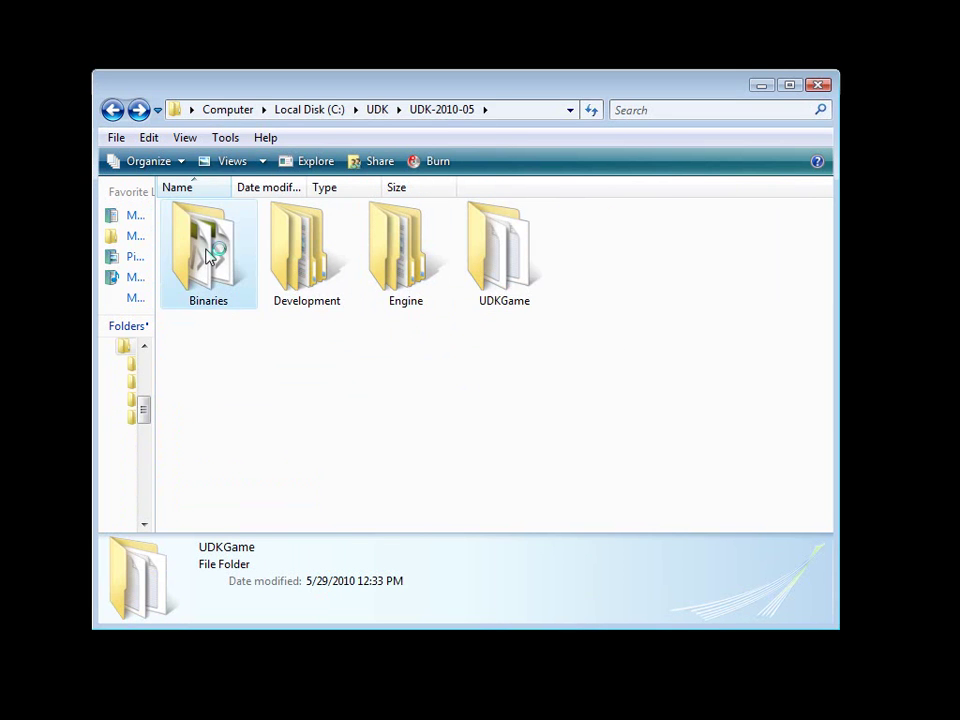
left_click(231, 162)
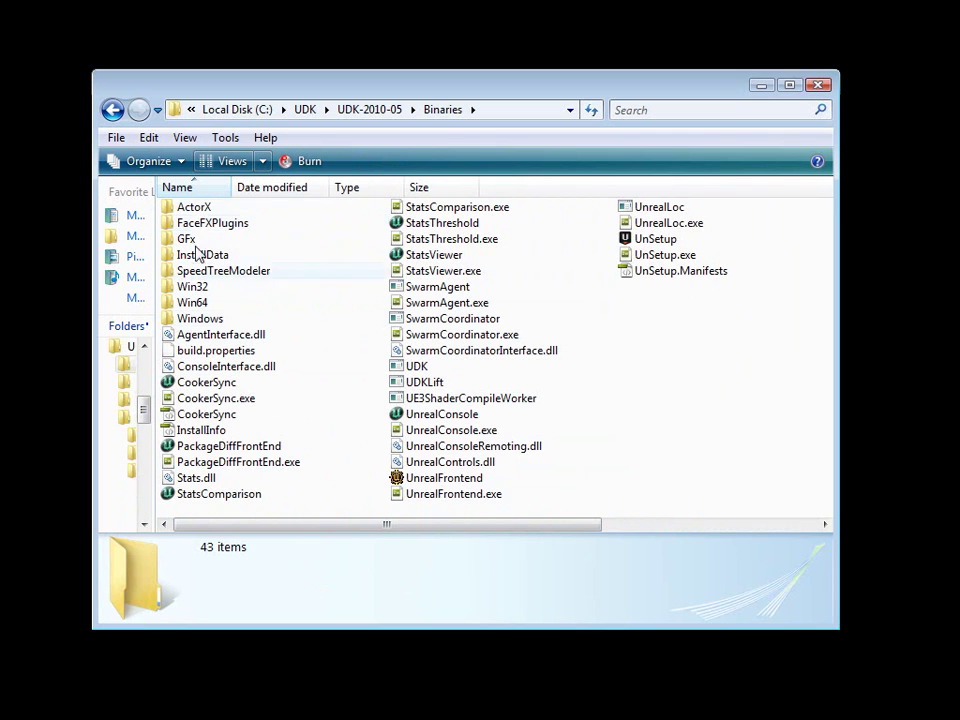
left_click(425, 366)
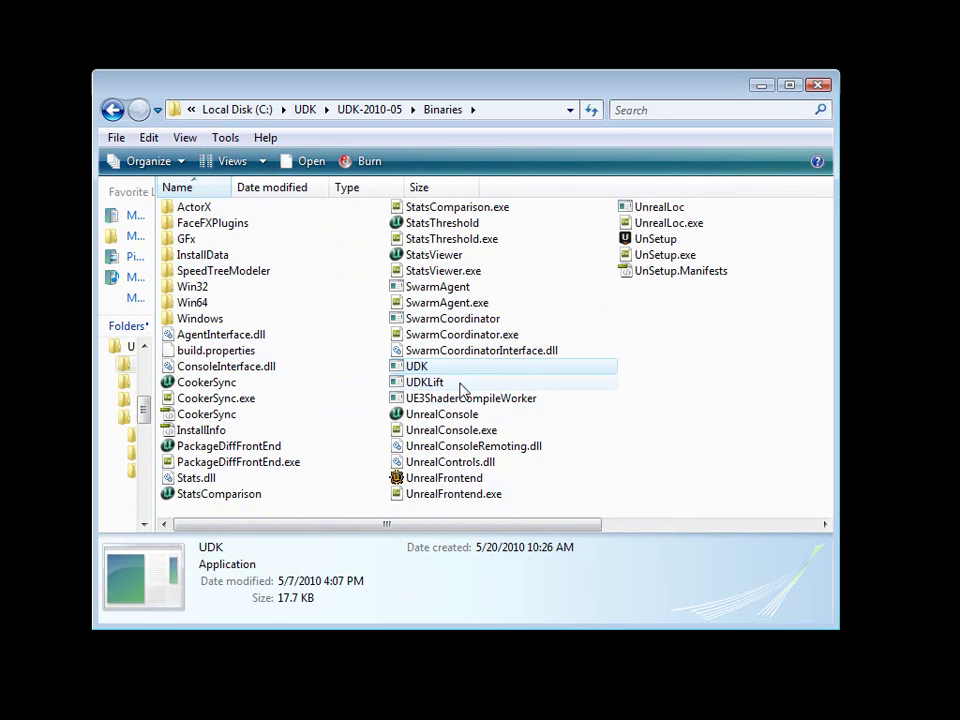
Peek into FaceFXPlugins, return to Binaries, and open the SpeedTreeModeler folder
left_click(563, 301)
left_click(196, 207)
double_click(210, 222)
key("BackSpace")
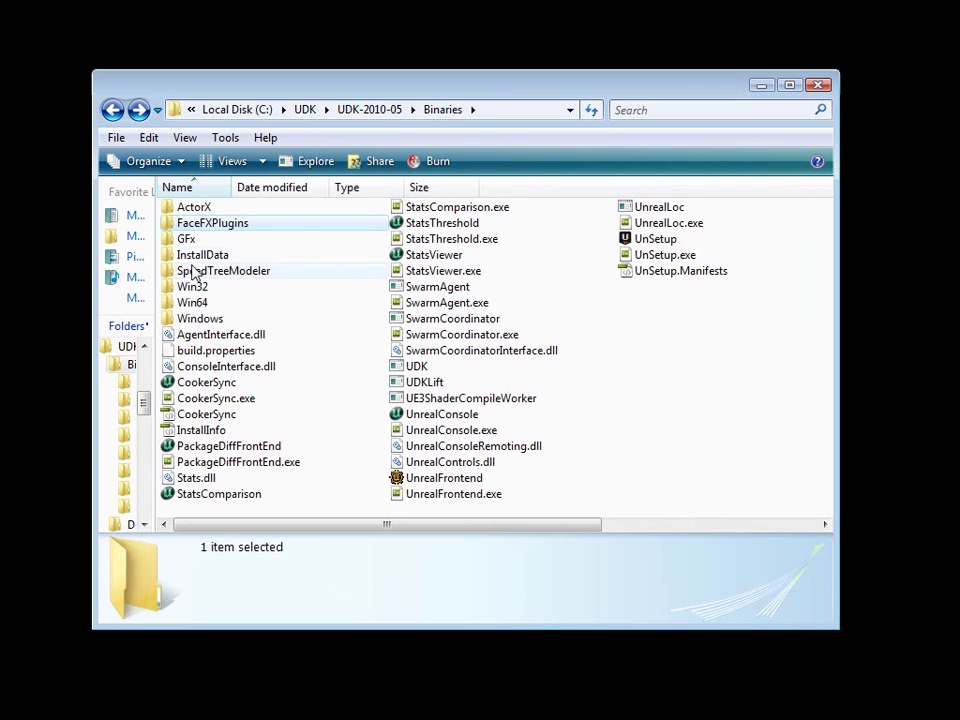
key("Up")
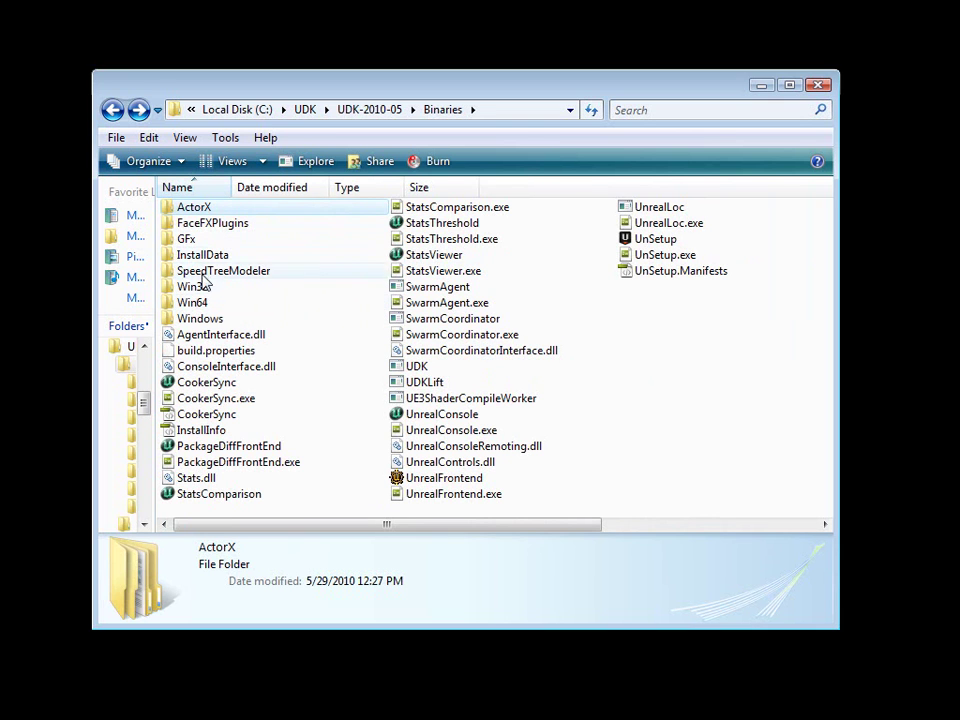
mouse_move(272, 276)
double_click(236, 277)
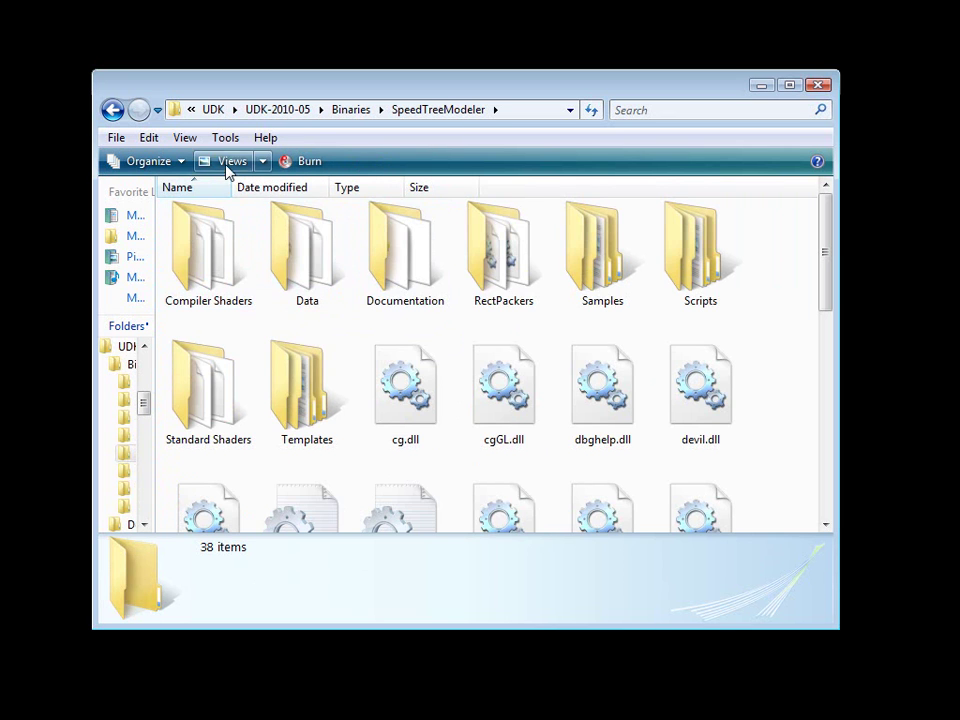
Switch the SpeedTreeModeler folder to List view
left_click(226, 161)
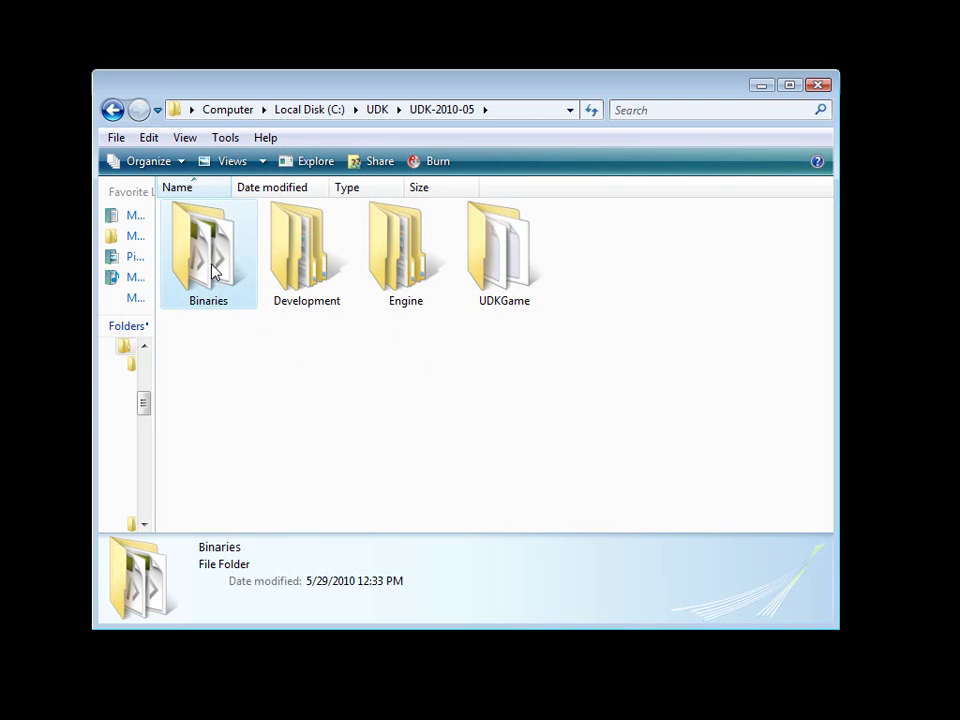
From the Binaries folder, send a UDKLift shortcut to the desktop
double_click(214, 274)
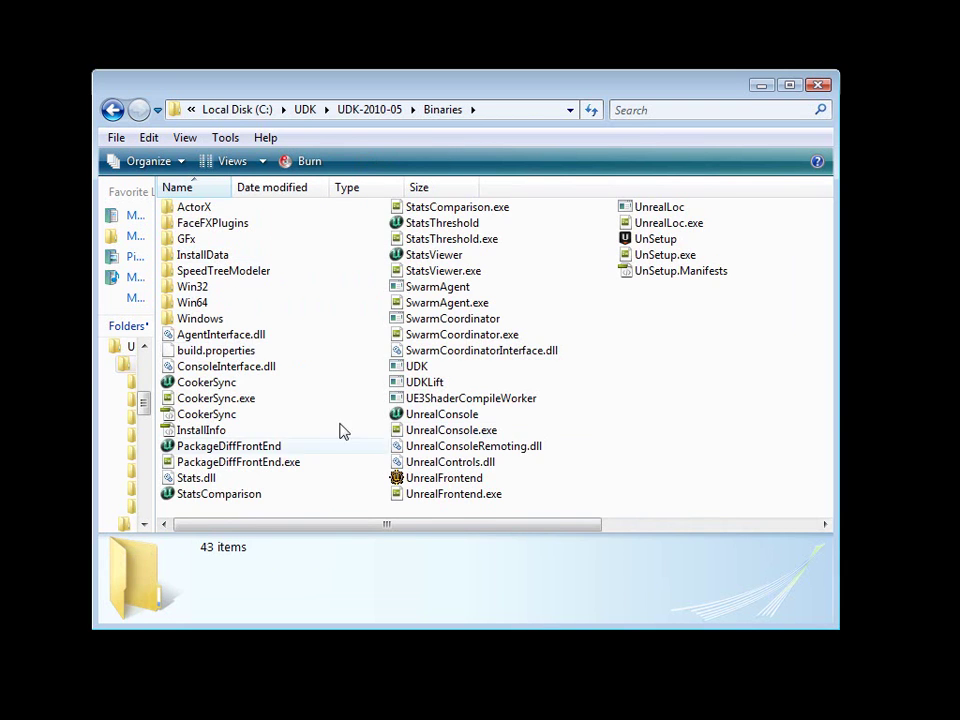
left_click(429, 390)
right_click(423, 383)
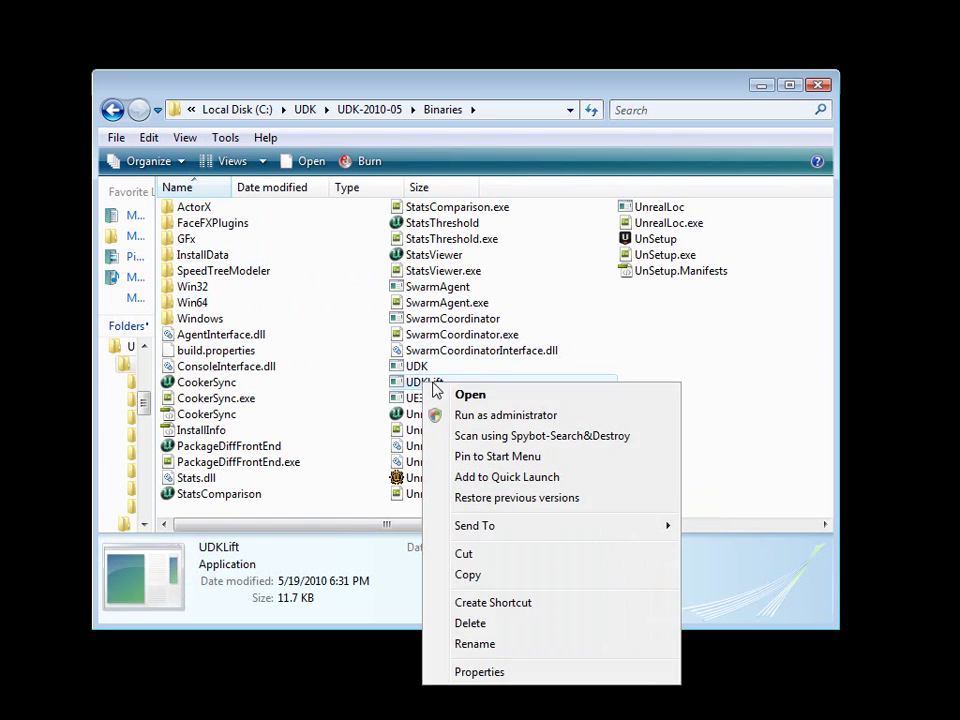
mouse_move(514, 527)
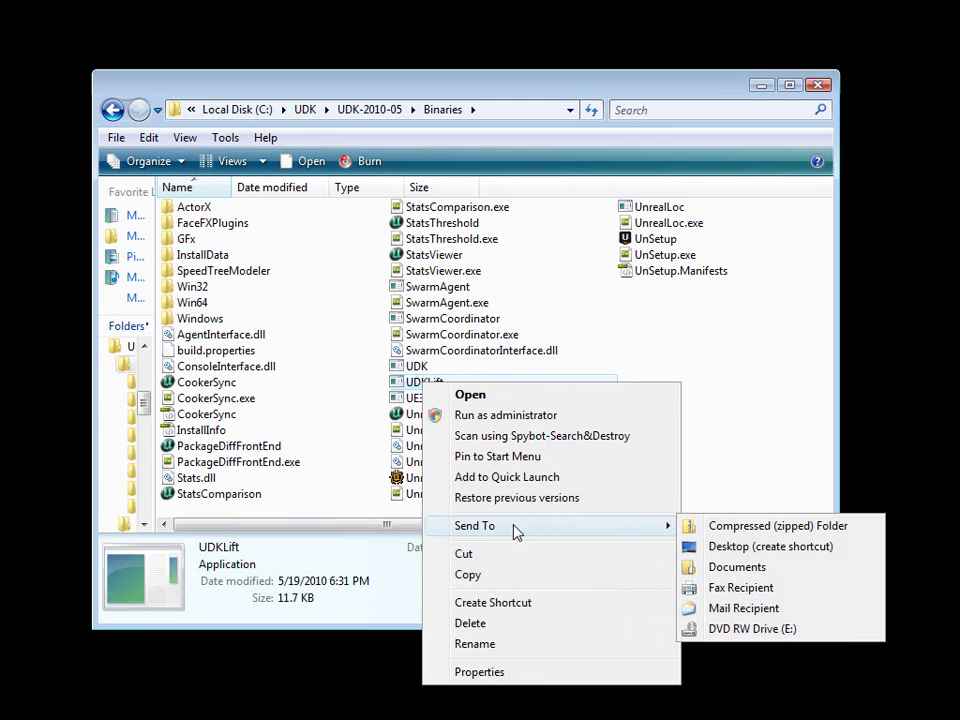
left_click(743, 547)
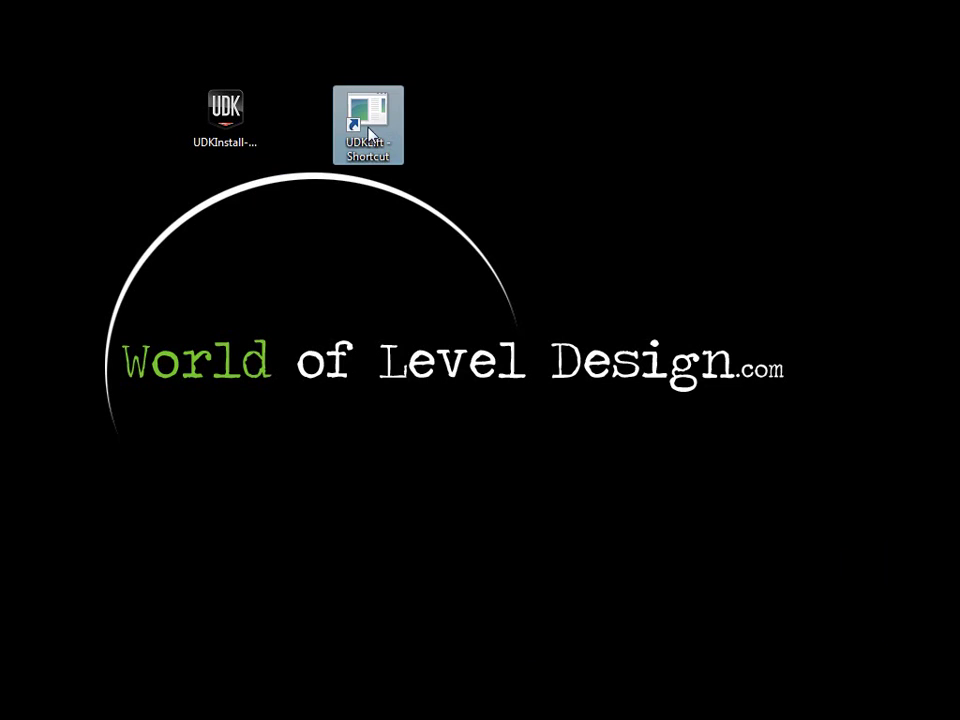
double_click(378, 127)
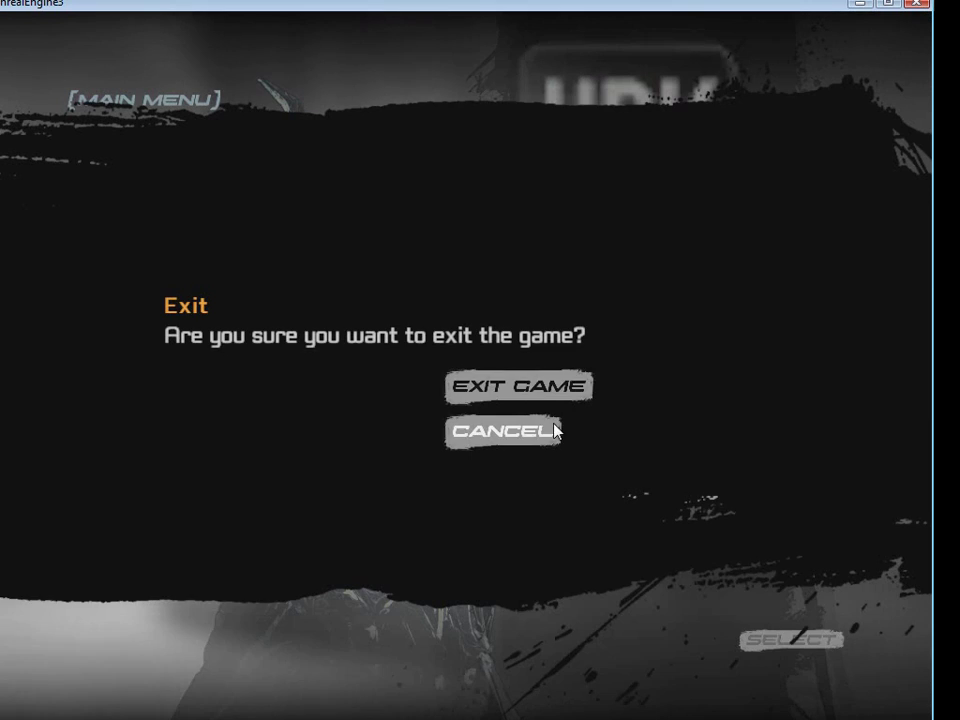
left_click(516, 386)
Append 'editor' to the UDKLift shortcut's Target, apply it, and launch the editor from it
right_click(368, 158)
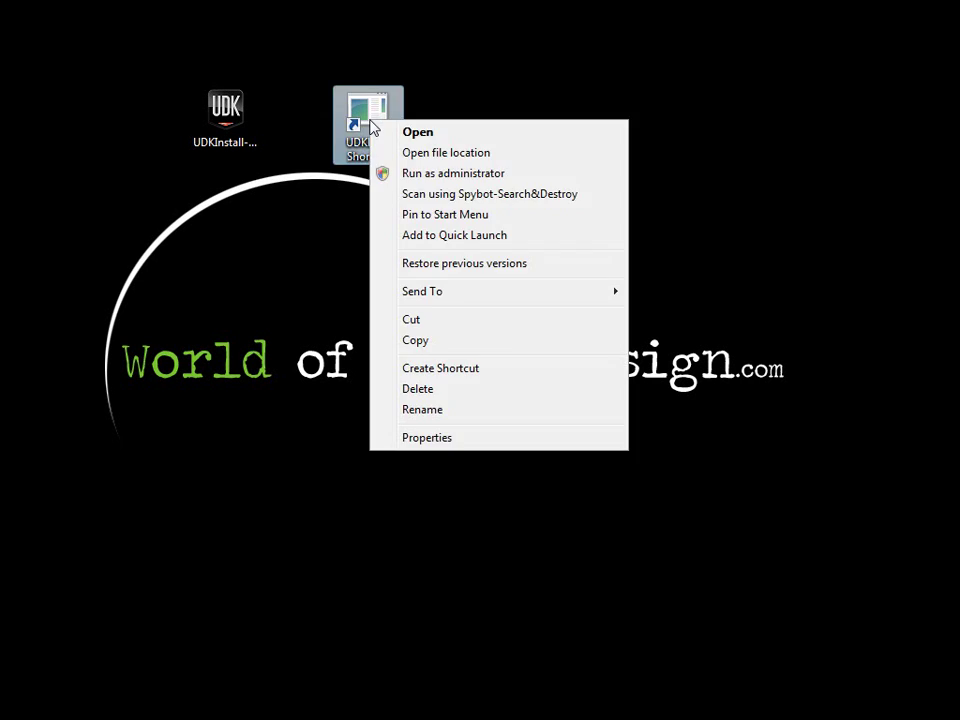
left_click(440, 438)
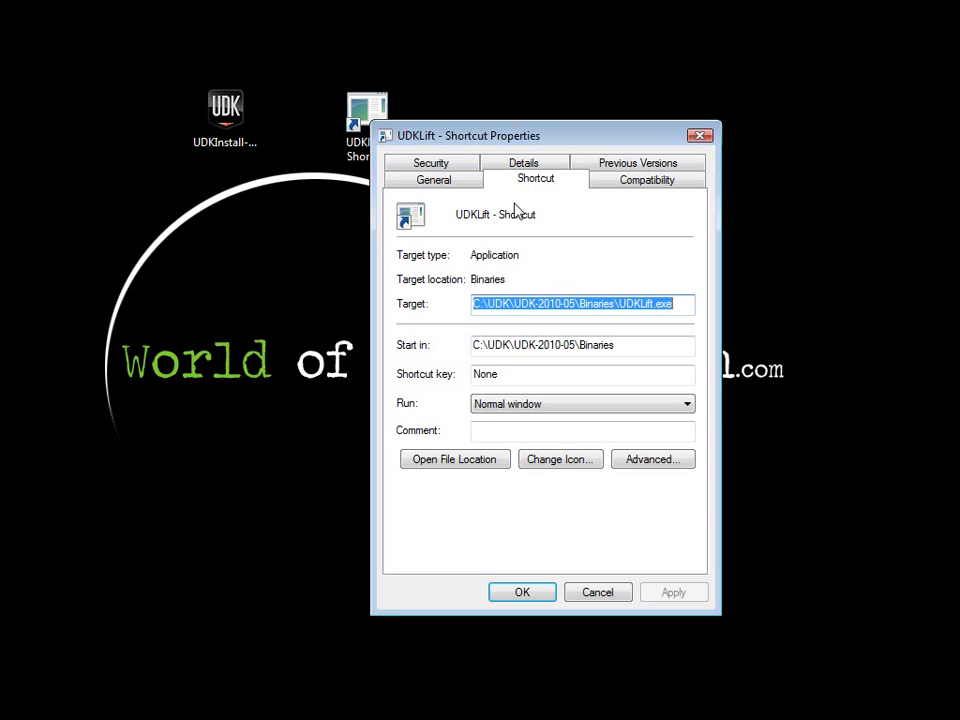
left_click_drag(525, 137, 549, 122)
left_click(708, 292)
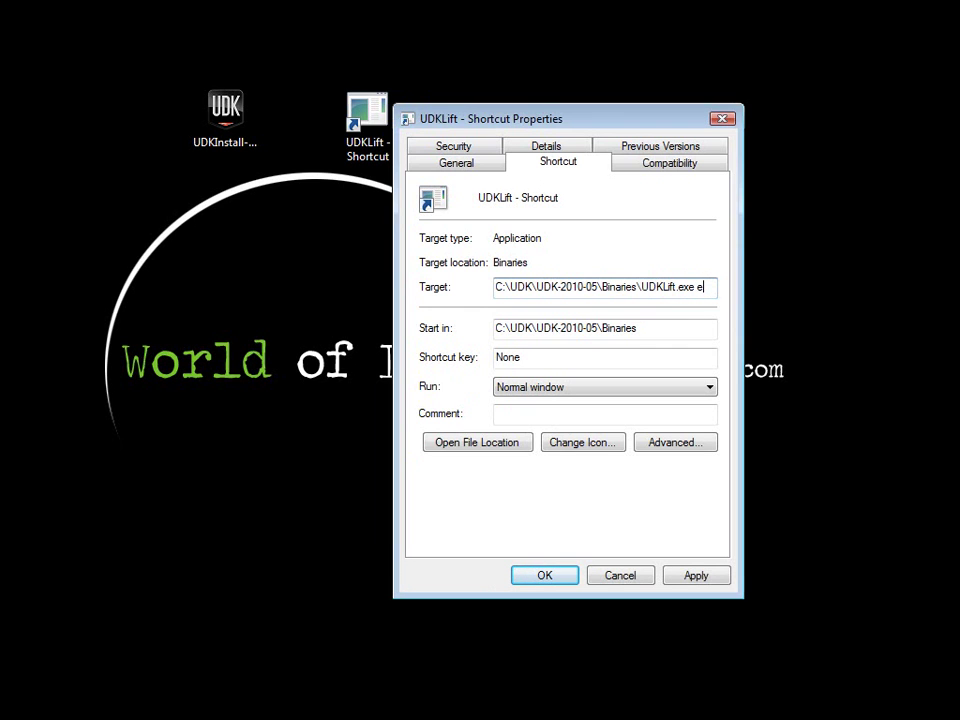
type("editor")
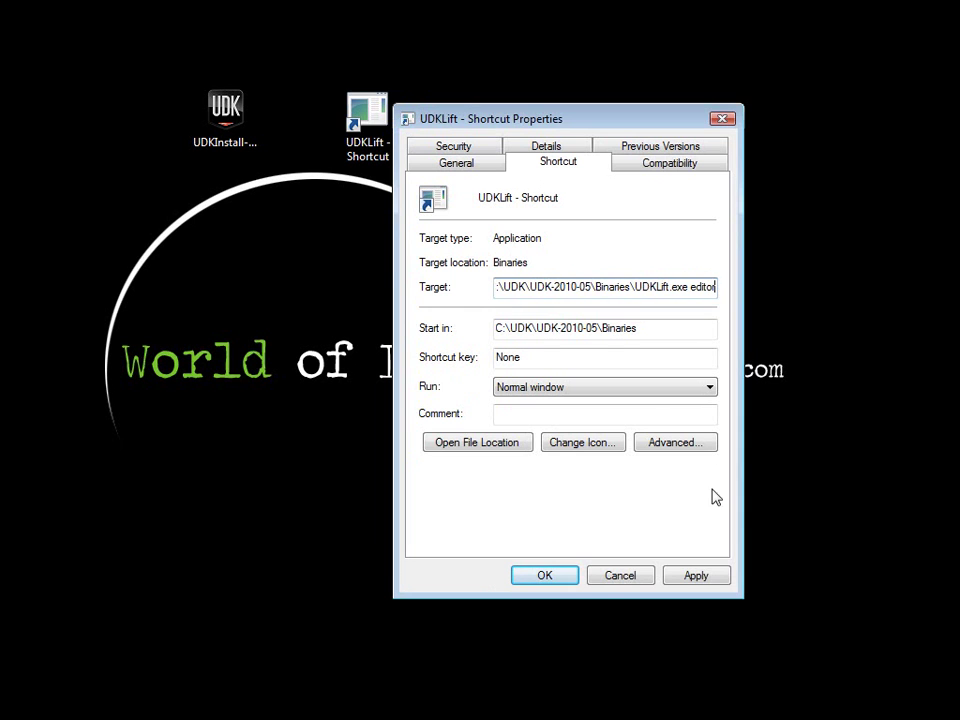
left_click(696, 576)
left_click(545, 575)
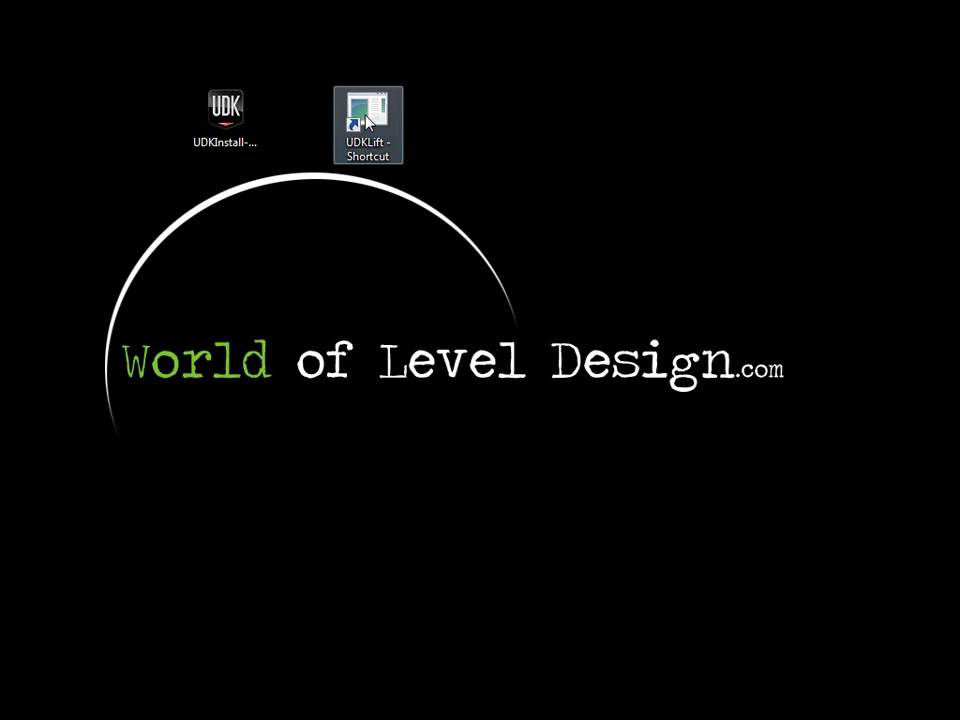
double_click(381, 146)
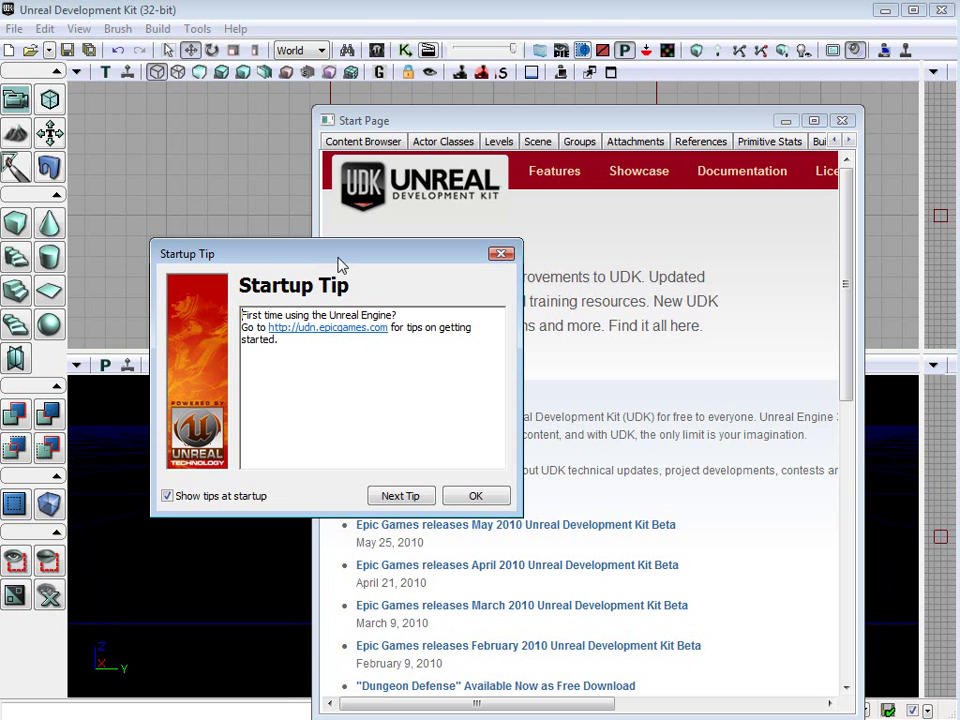
Read through four startup tips, then close the Startup Tip window
left_click_drag(340, 263, 305, 207)
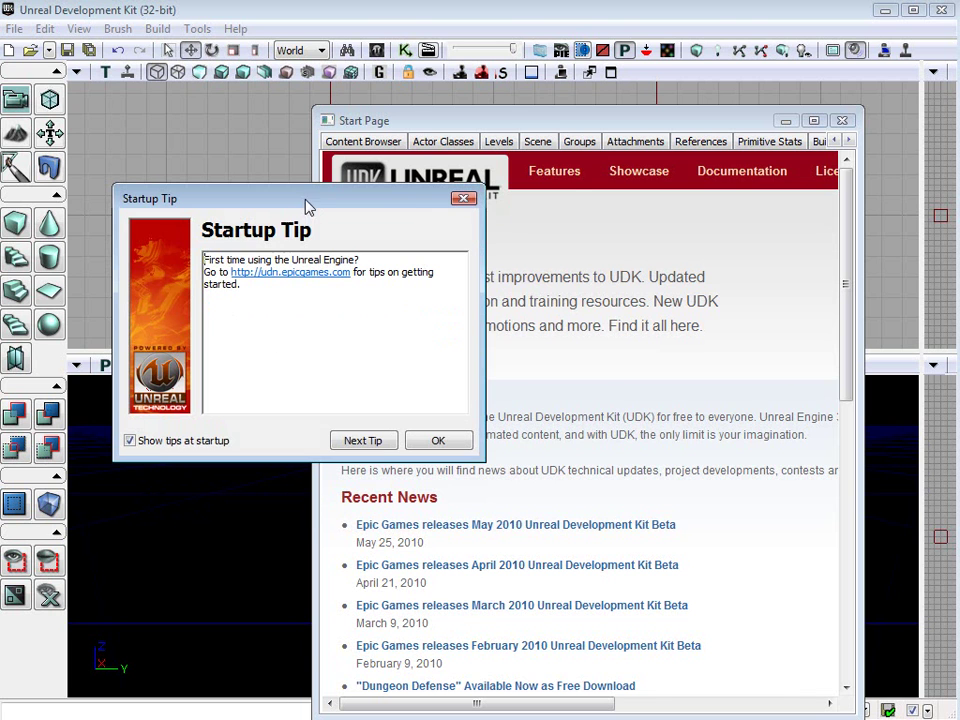
left_click_drag(205, 204, 306, 187)
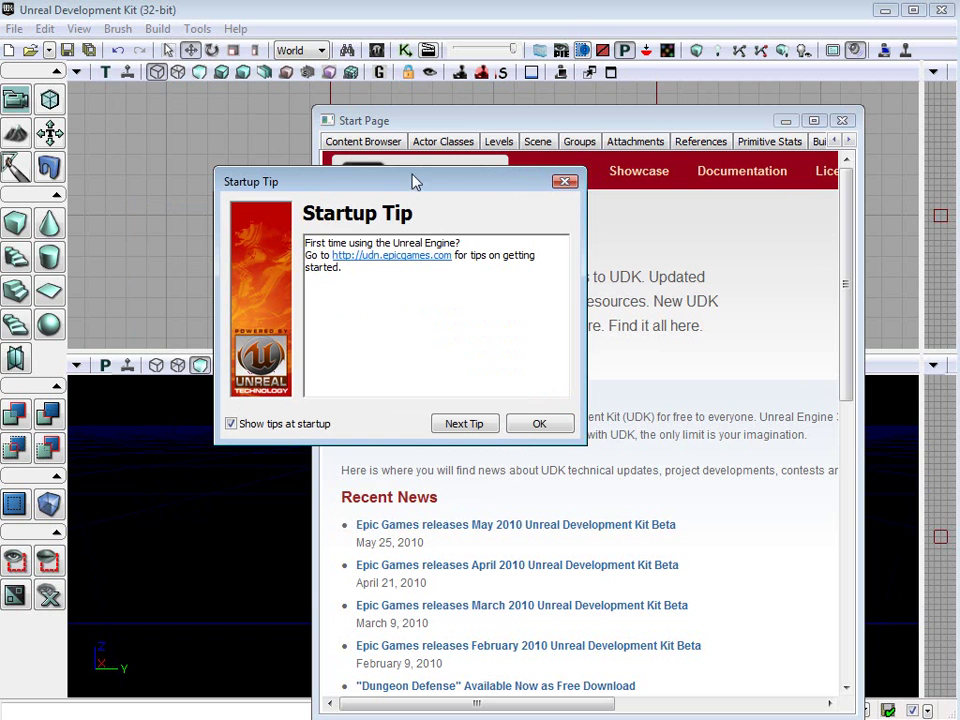
left_click(465, 424)
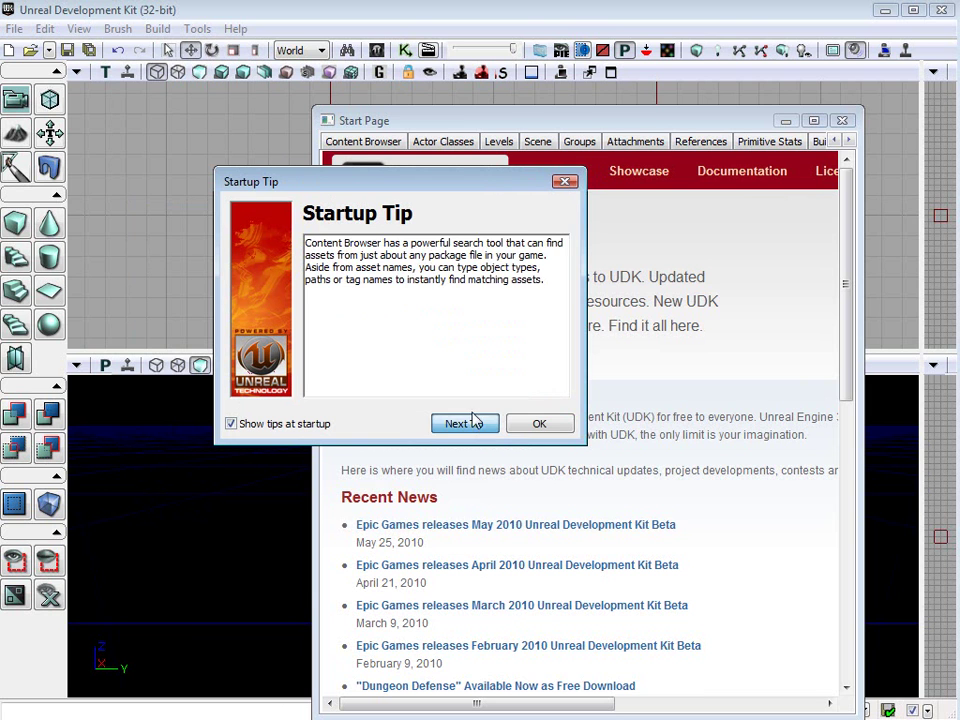
left_click(465, 424)
left_click(460, 422)
left_click(452, 424)
left_click(566, 182)
Close the Content Browser and widen the right-hand viewports
left_click_drag(470, 120, 400, 101)
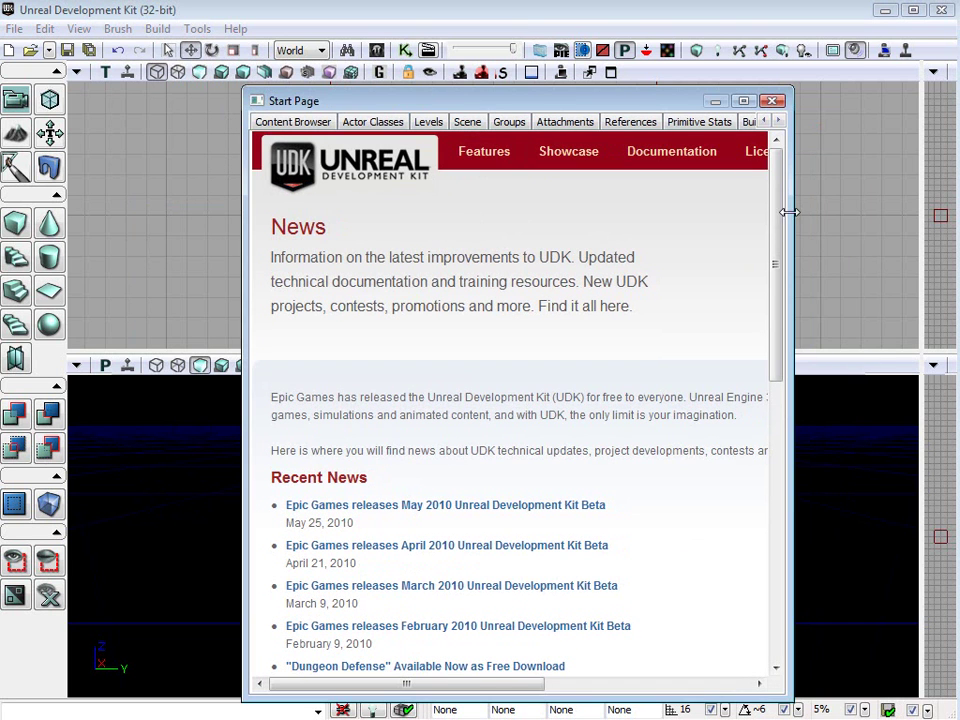
left_click_drag(789, 210, 885, 210)
left_click(295, 121)
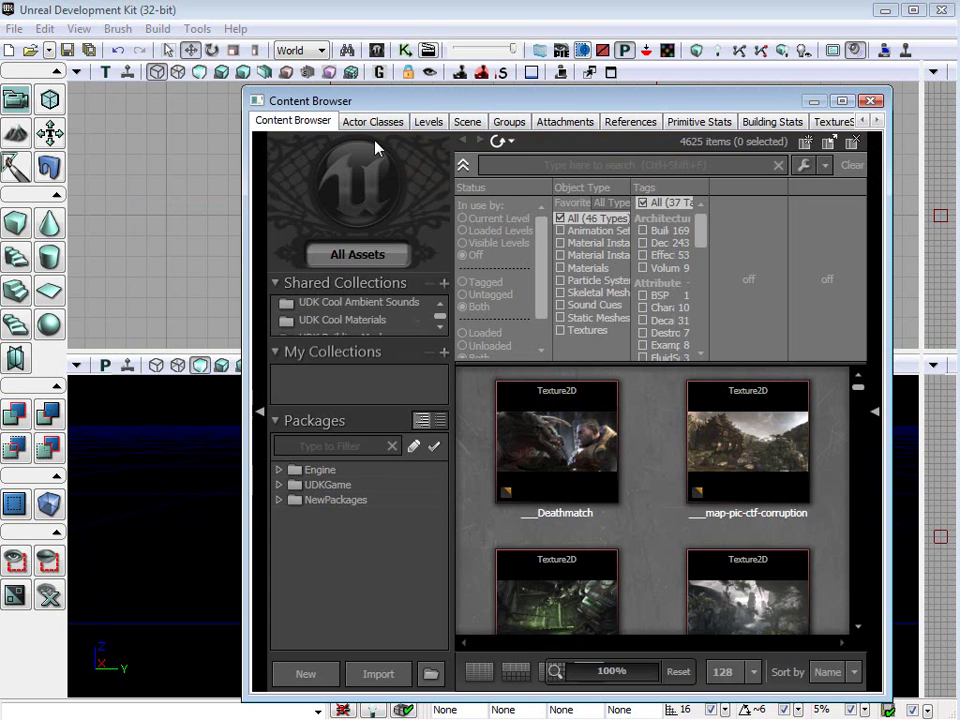
left_click(872, 101)
left_click_drag(921, 349, 725, 350)
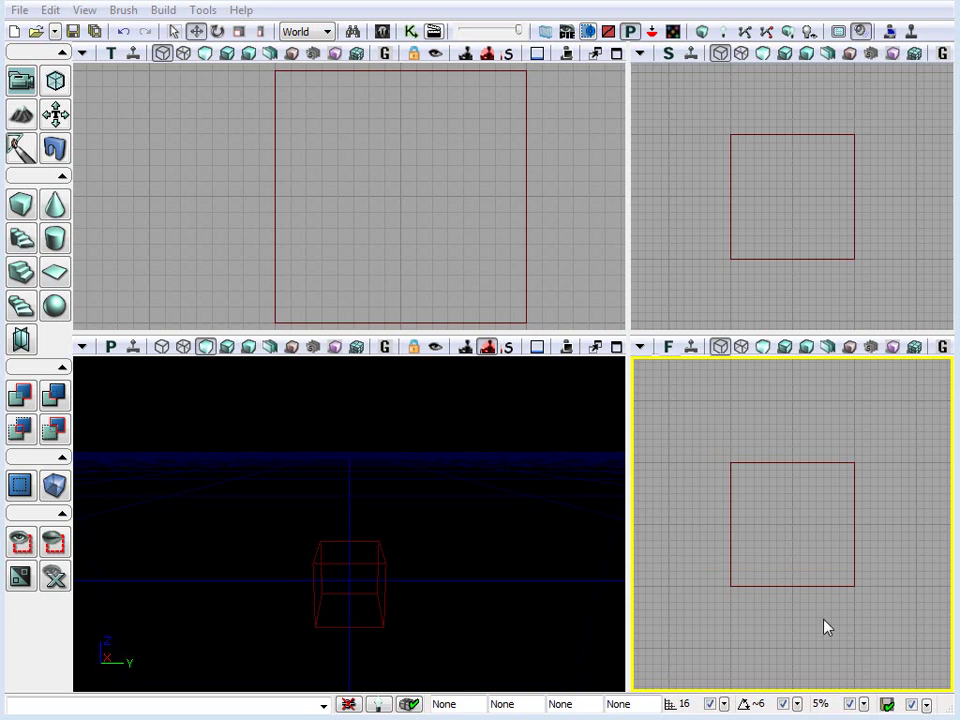
left_click(887, 704)
left_click(886, 705)
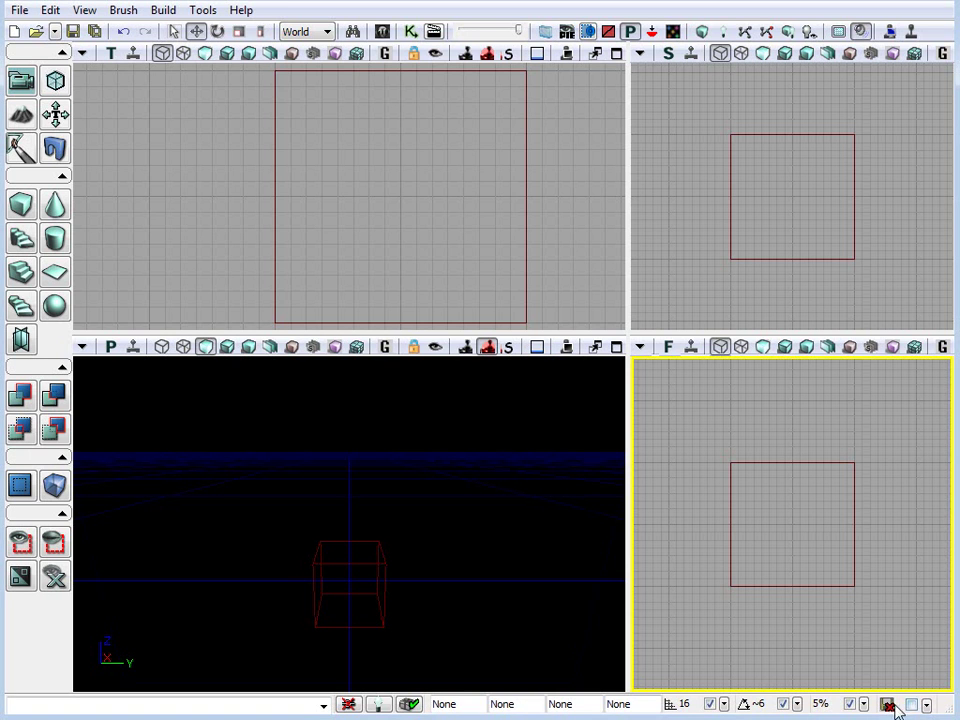
left_click(911, 705)
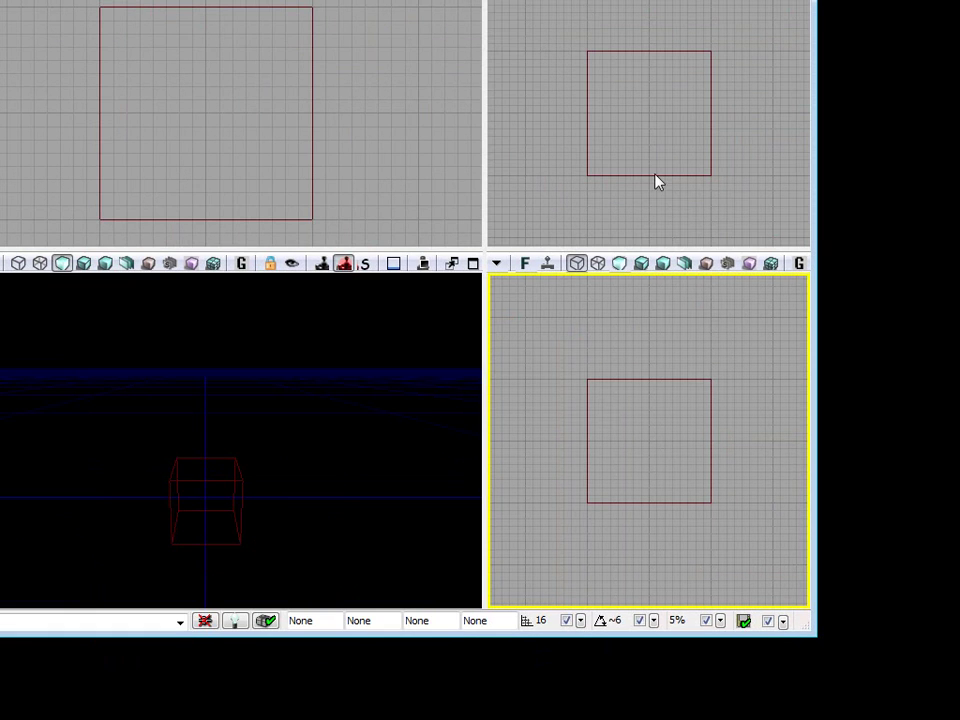
Review the Package Types To Autosave and Autosave Interval settings, then uncheck autosave
left_click(783, 621)
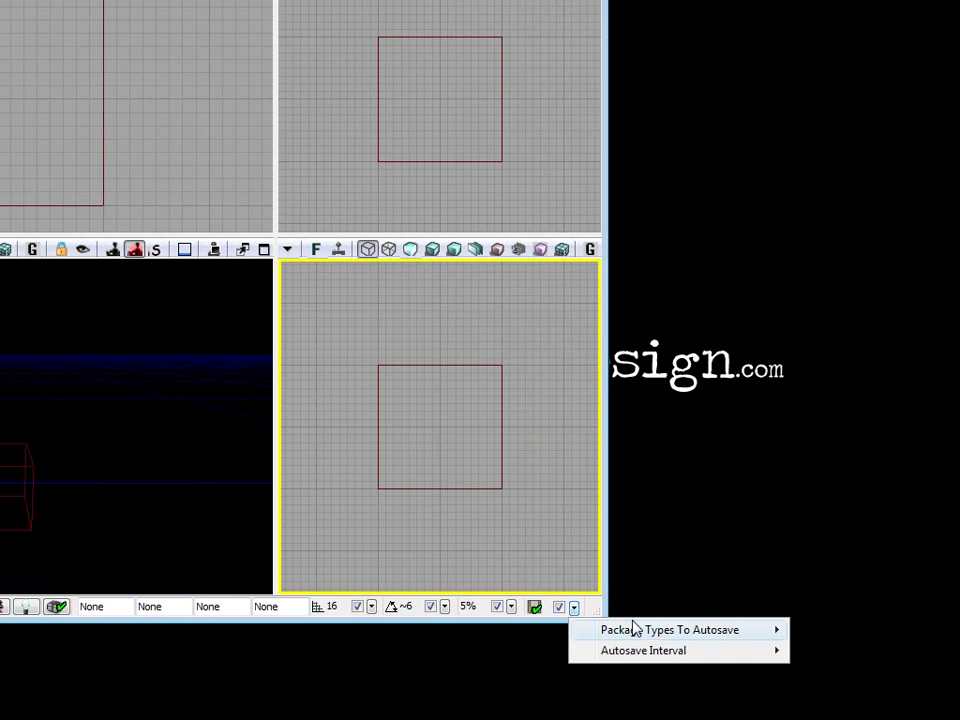
mouse_move(856, 645)
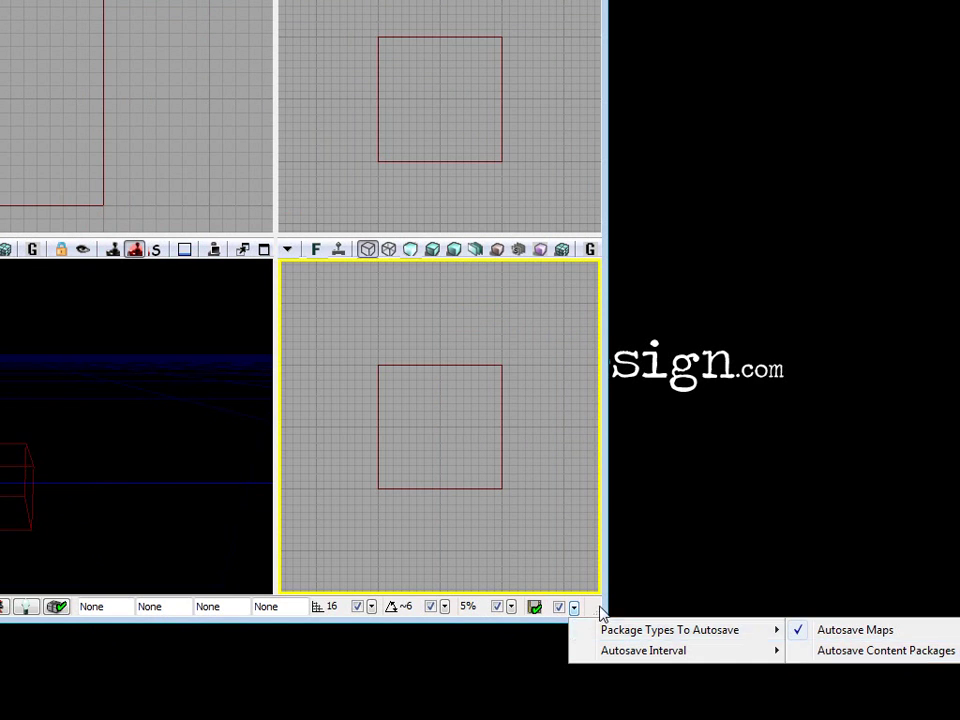
mouse_move(636, 656)
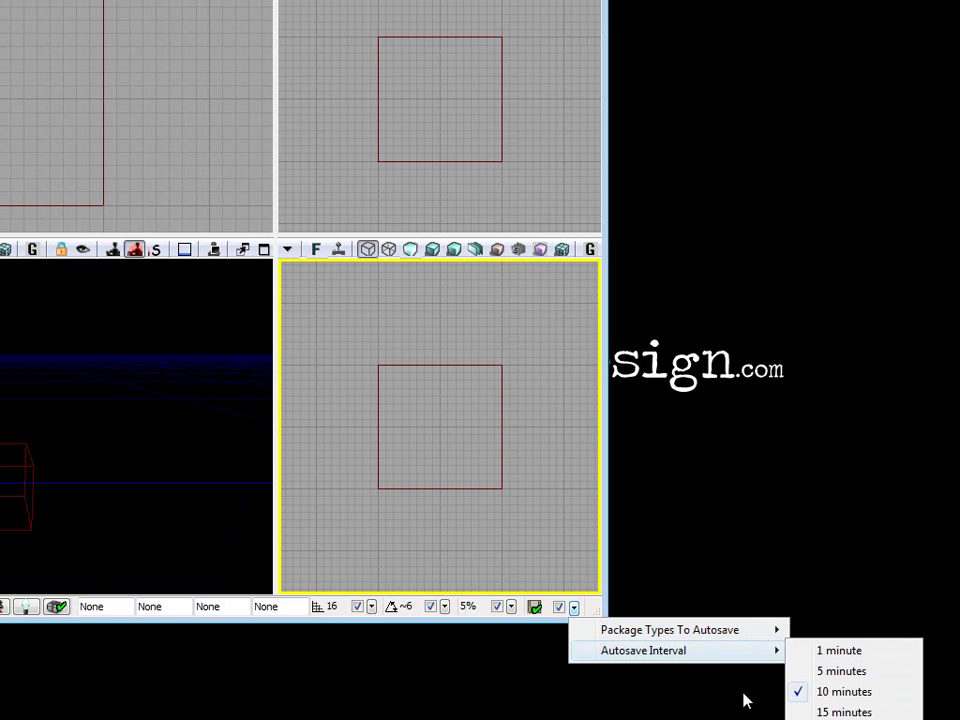
left_click(558, 608)
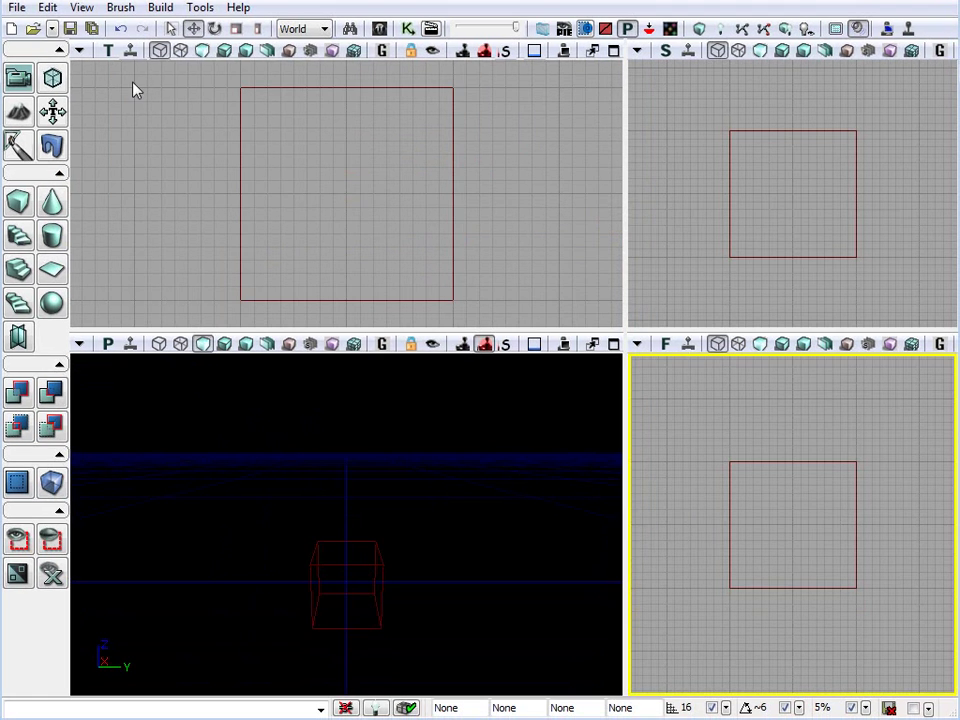
left_click(17, 8)
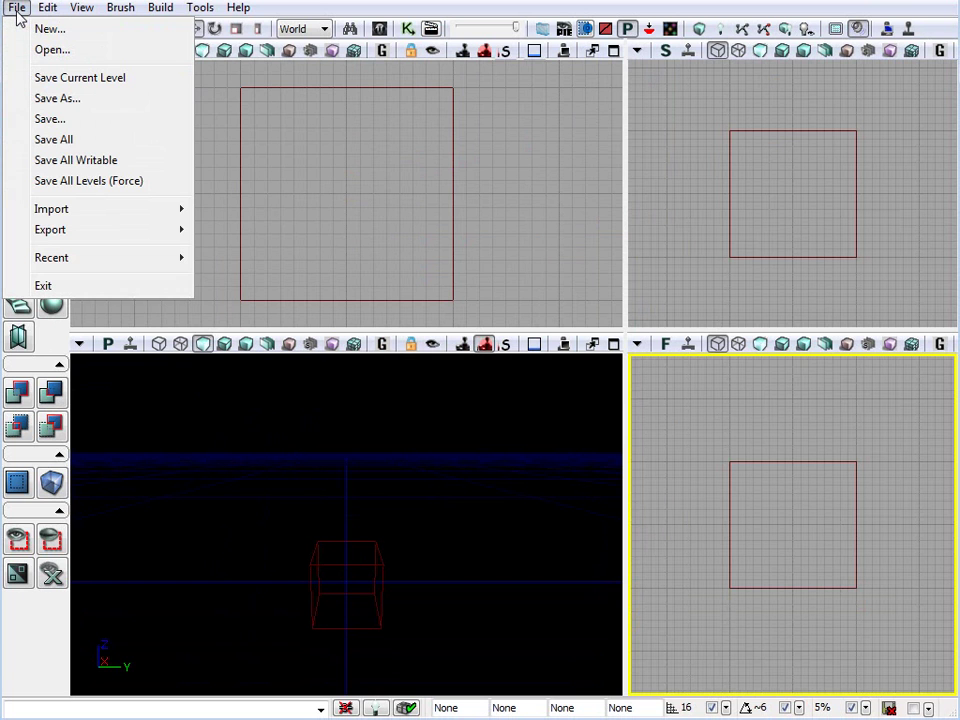
left_click(68, 100)
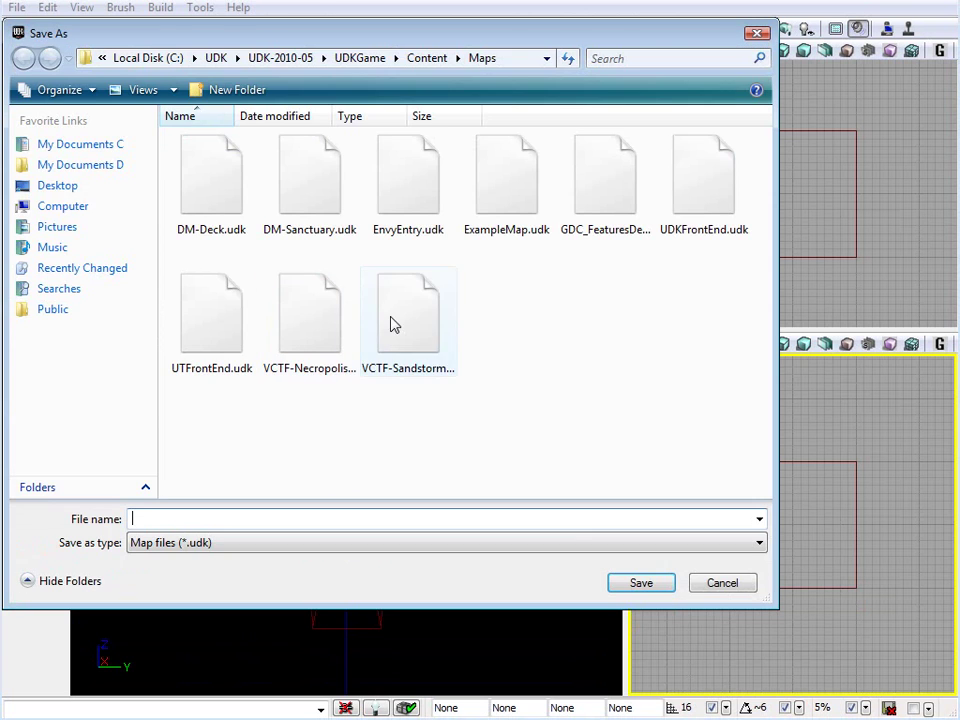
left_click(728, 590)
left_click(18, 10)
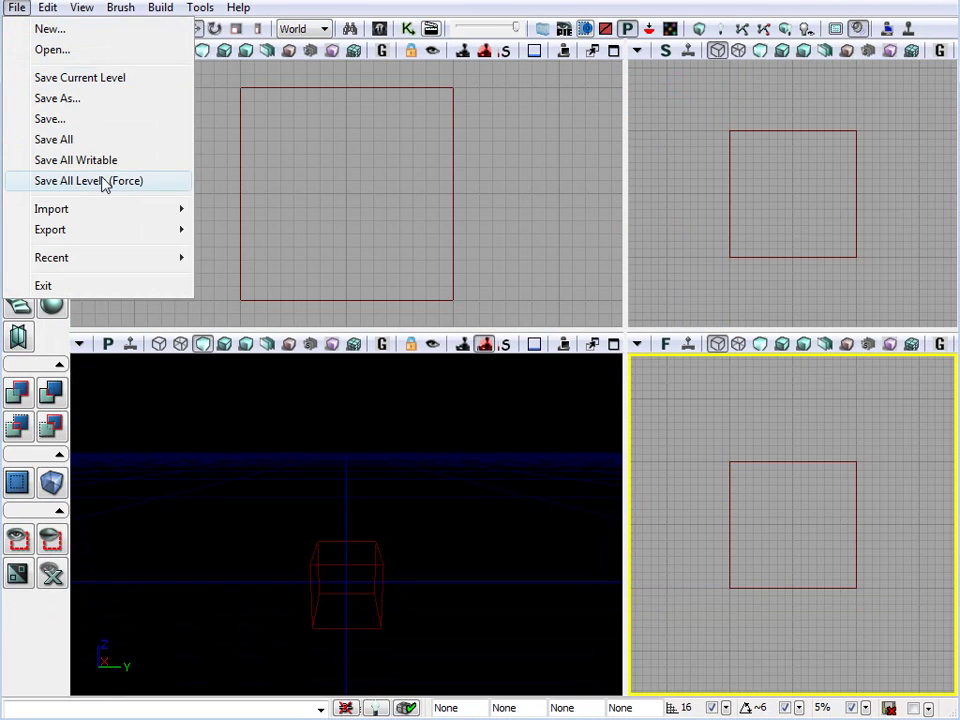
left_click(505, 490)
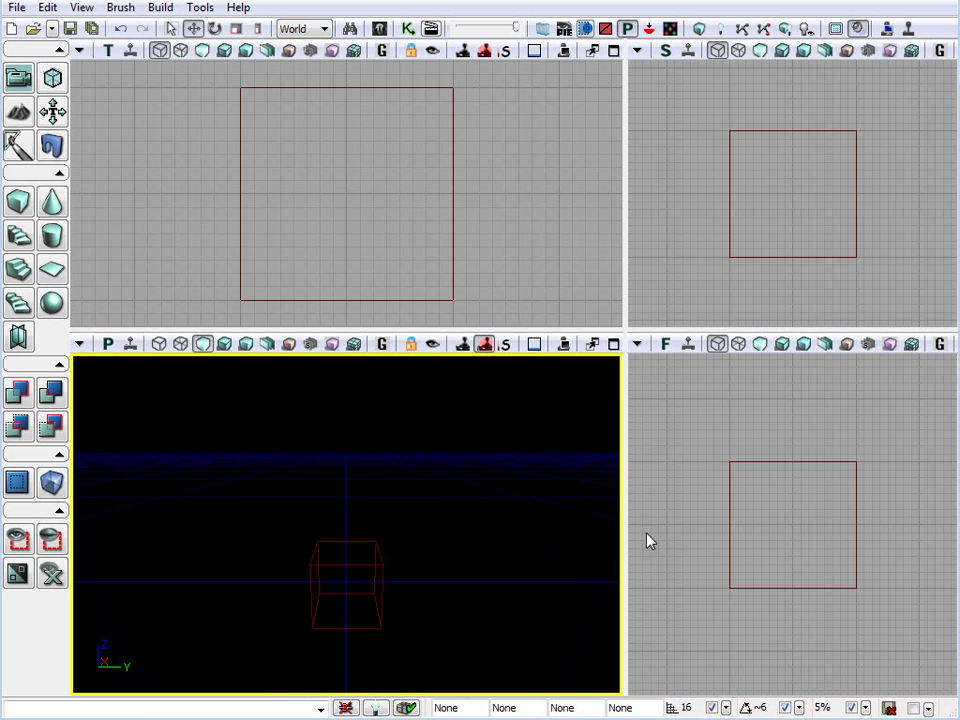
left_click(914, 708)
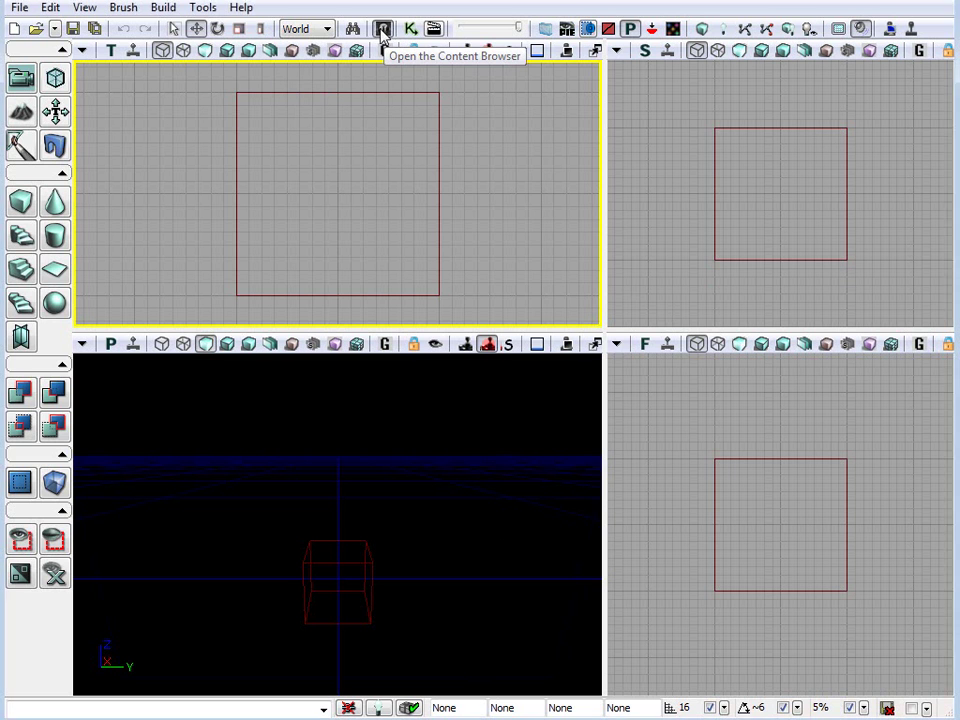
Reopen the Content Browser and select UDKGame > Content to list its 4021 assets
left_click(384, 30)
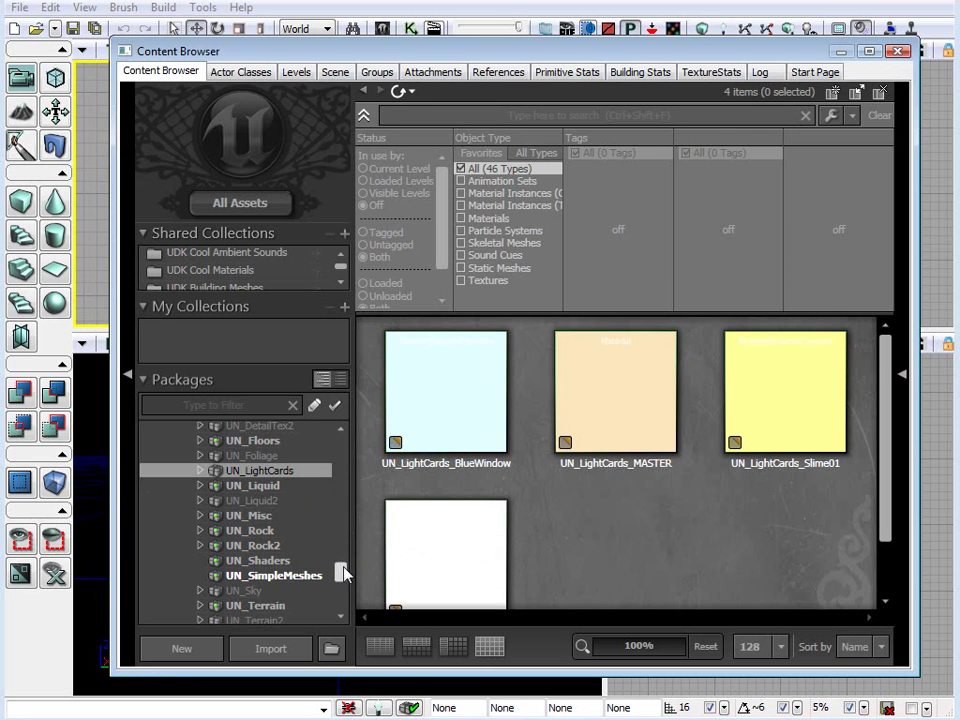
left_click_drag(340, 572, 340, 448)
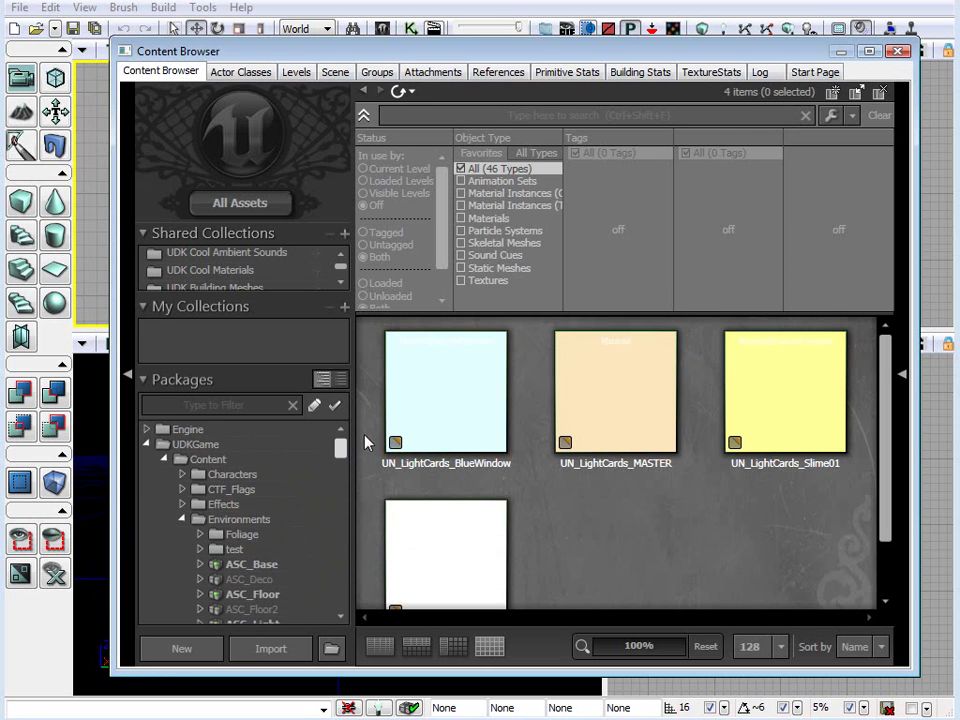
double_click(192, 519)
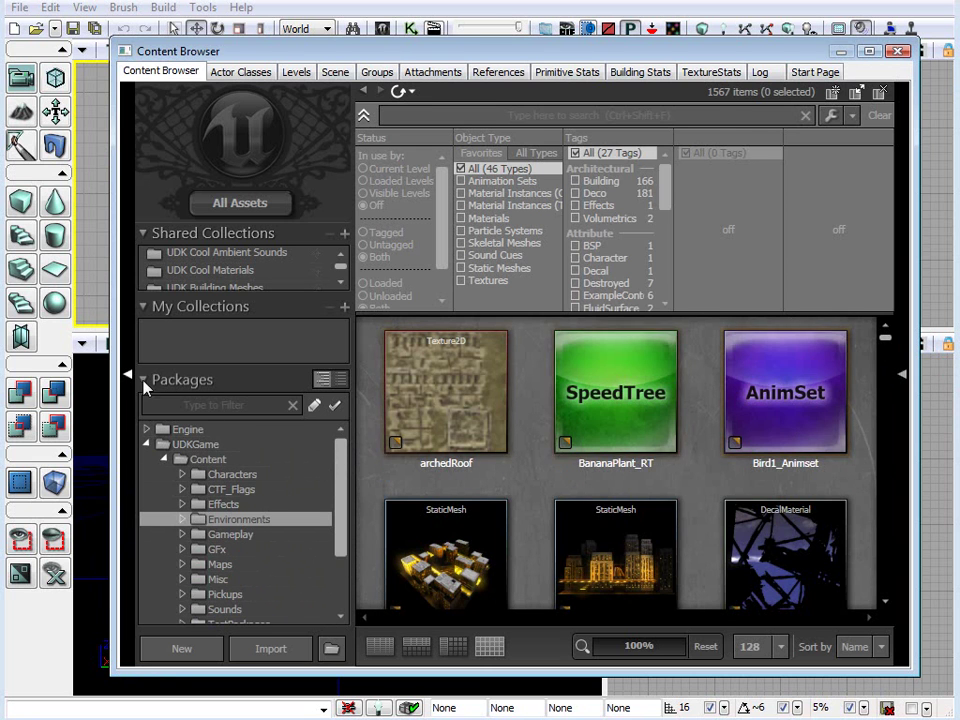
left_click(167, 460)
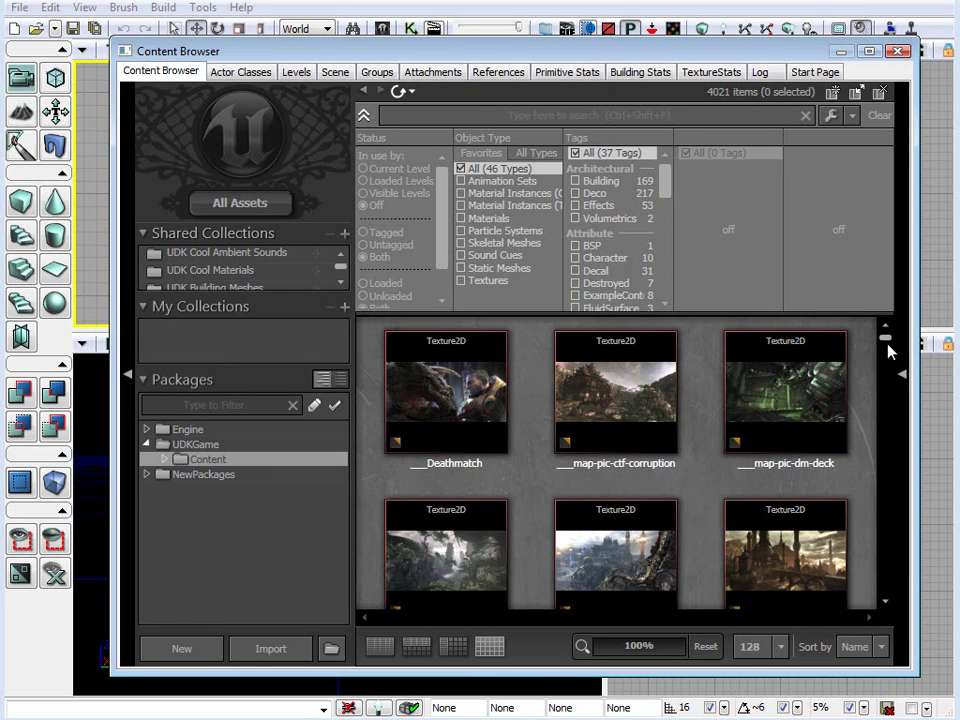
left_click_drag(895, 370, 885, 337)
Expand Content and browse the Characters, CTF_Flags, Environments and Gameplay folders
left_click(165, 459)
scroll(343, 546, "up", 1)
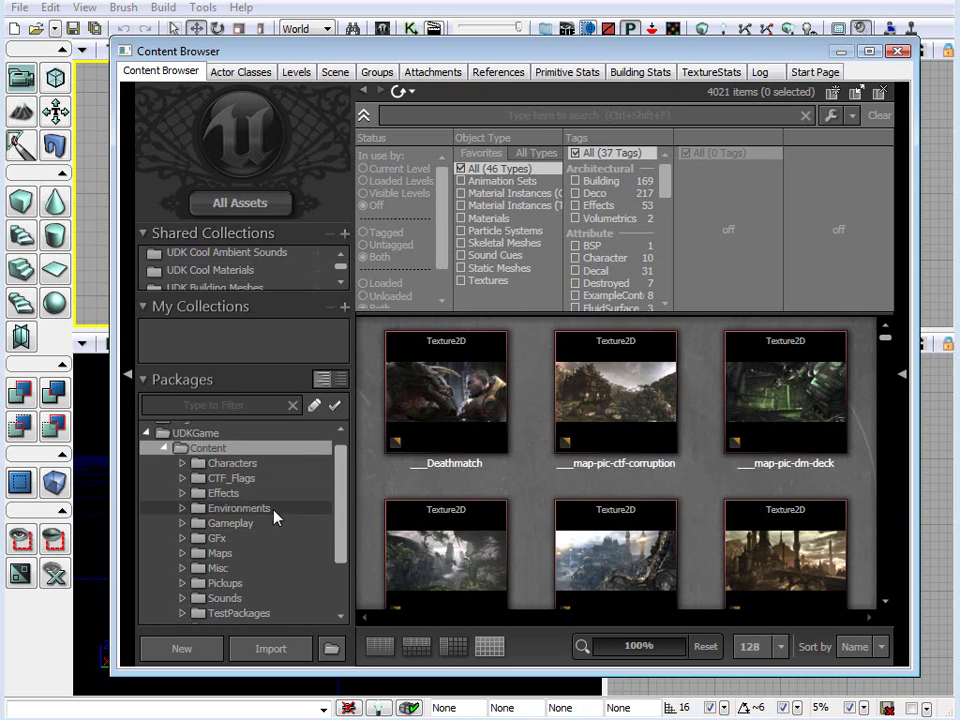
left_click(240, 465)
left_click(233, 478)
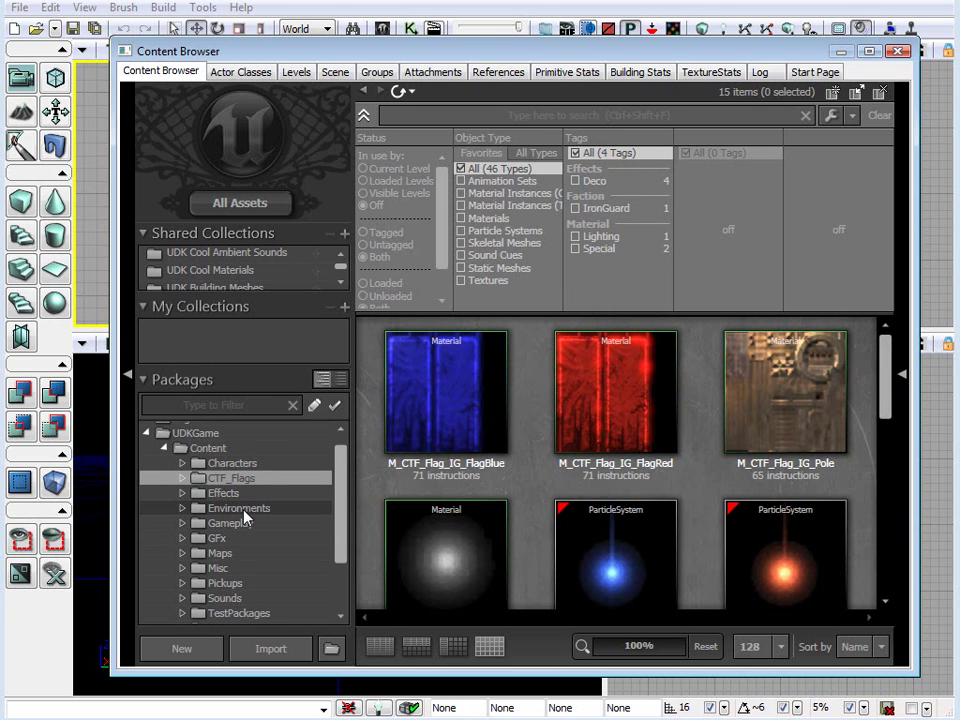
left_click(243, 510)
left_click(228, 510)
left_click_drag(885, 427, 896, 386)
Browse the Maps, Misc, Pickups, Sounds and TestPackages folders, ending on TestPackages' 83 assets
left_click(220, 539)
left_click(224, 554)
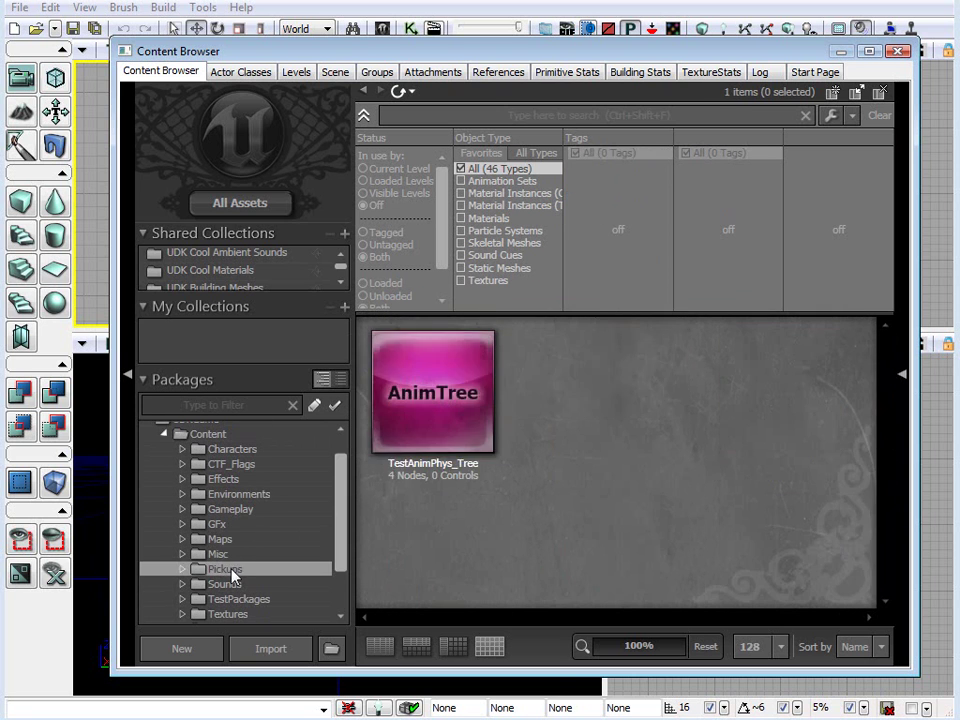
left_click(225, 569)
scroll(228, 550, "down", 1)
left_click(225, 534)
left_click(231, 551)
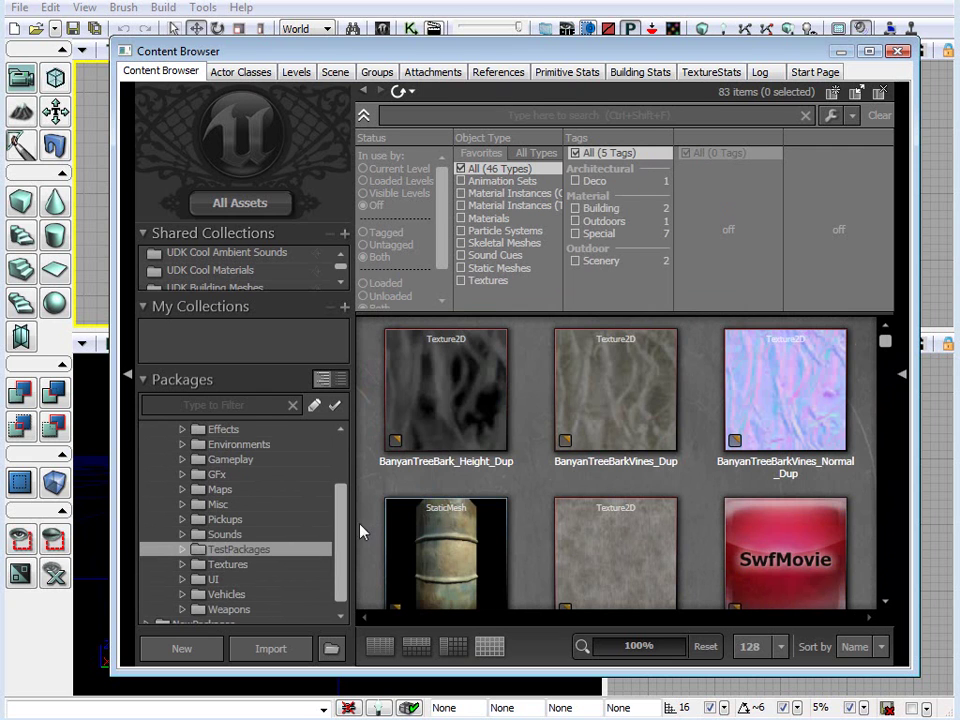
scroll(341, 514, "up", 1)
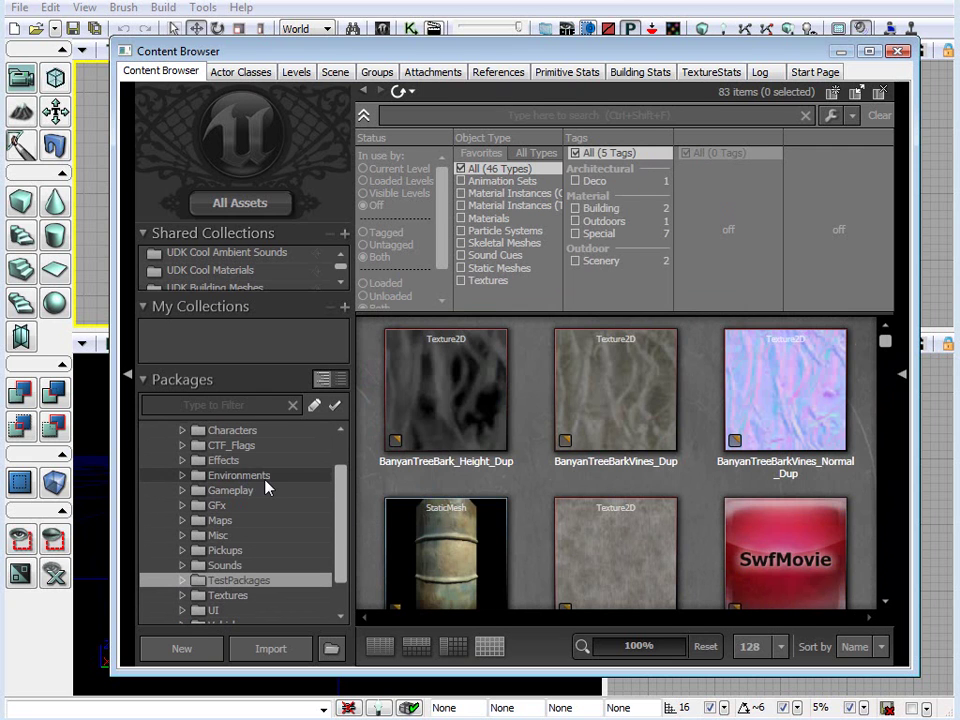
Expand Environments and view the ASC_Base, HU_Deck and HU_Deco_Pipes packages
double_click(225, 477)
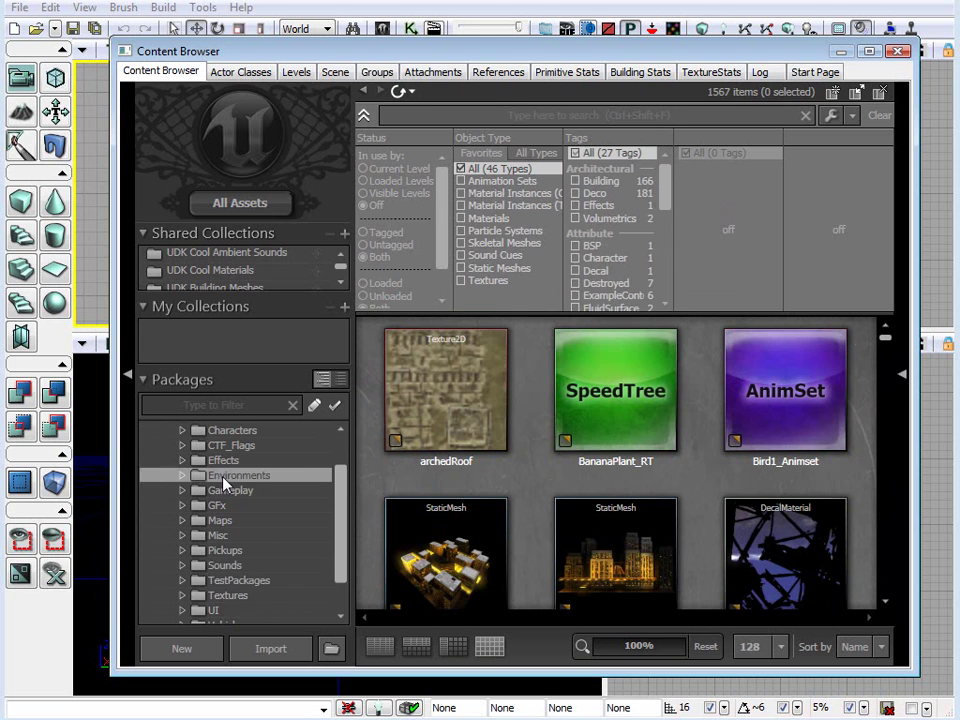
left_click_drag(343, 454, 345, 457)
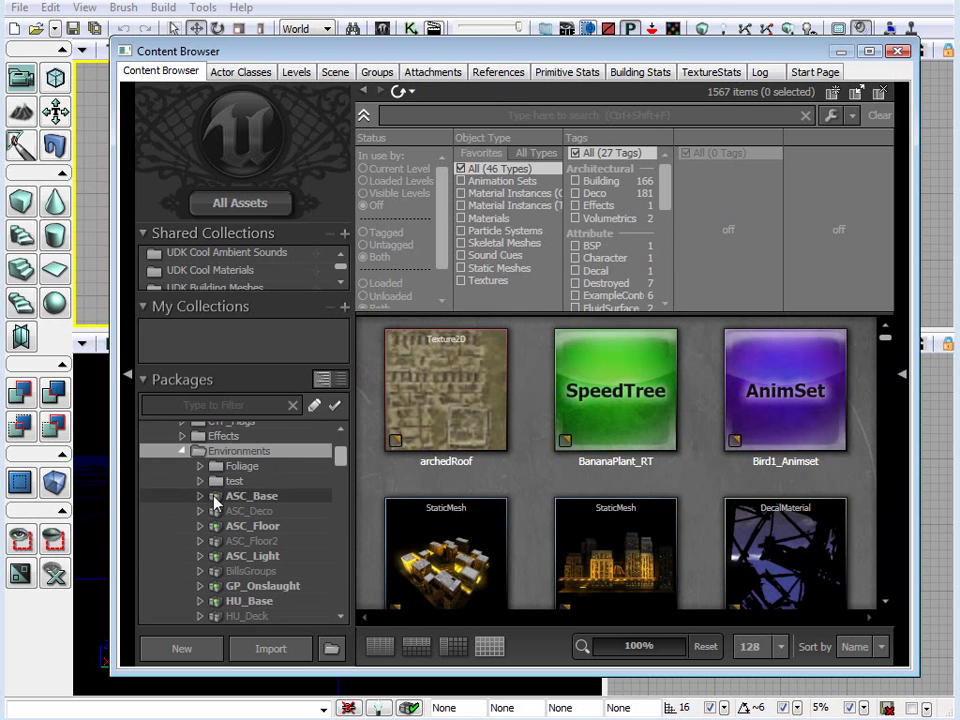
scroll(317, 474, "down", 2)
left_click(251, 439)
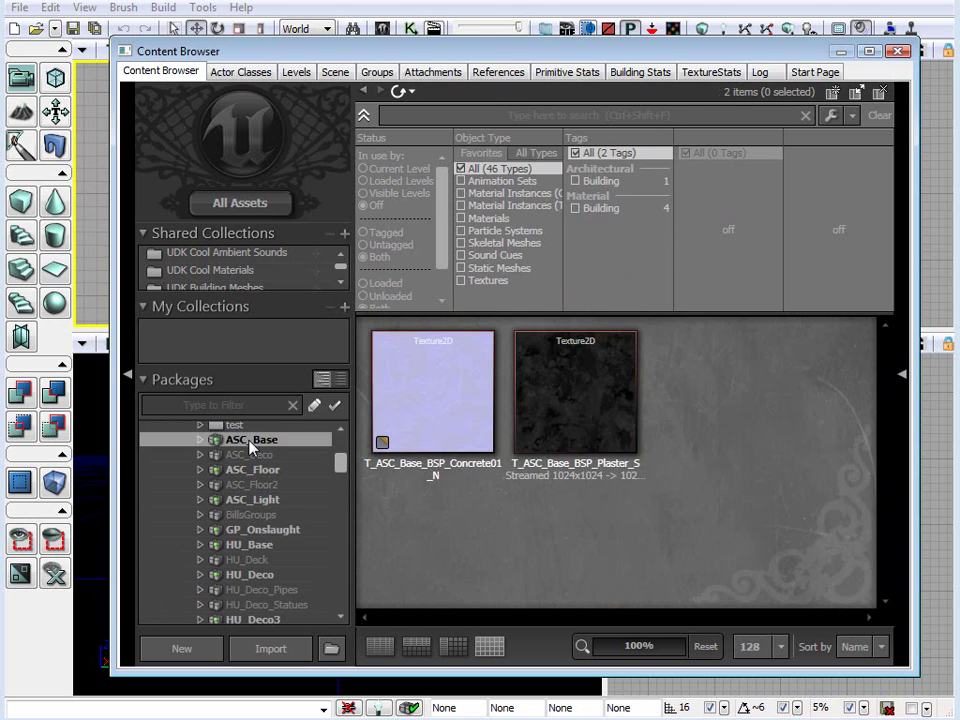
left_click_drag(338, 461, 338, 474)
left_click(247, 495)
left_click(262, 525)
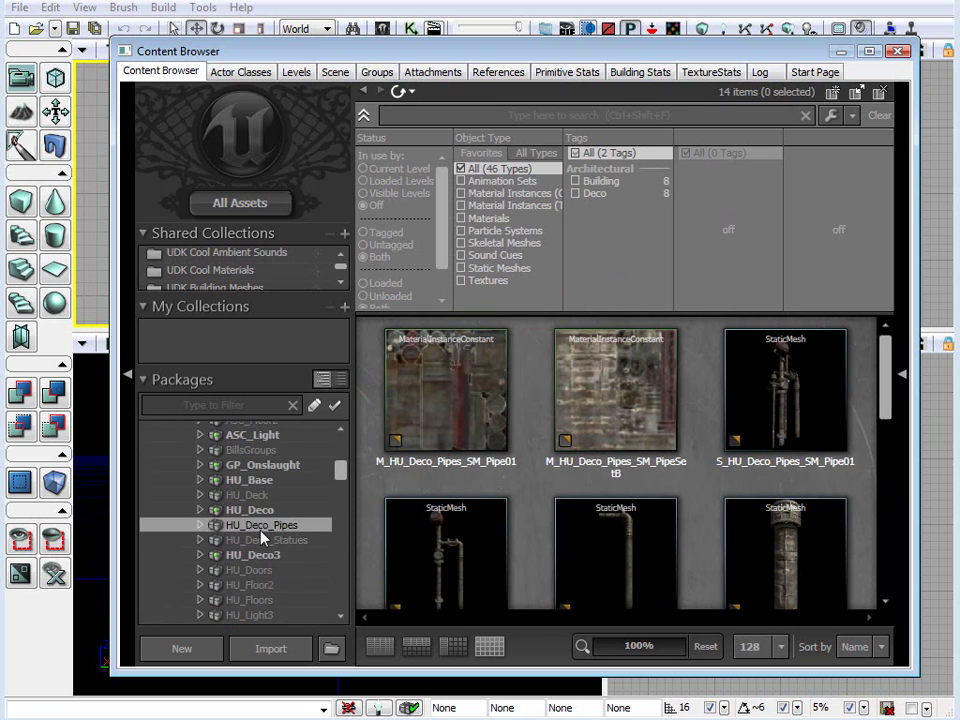
scroll(262, 515, "down", 3)
View the HU_Light3, HU_Floor2, HU_Walls (18 assets) and HU_Floors (23 assets) packages
left_click(252, 480)
left_click(258, 461)
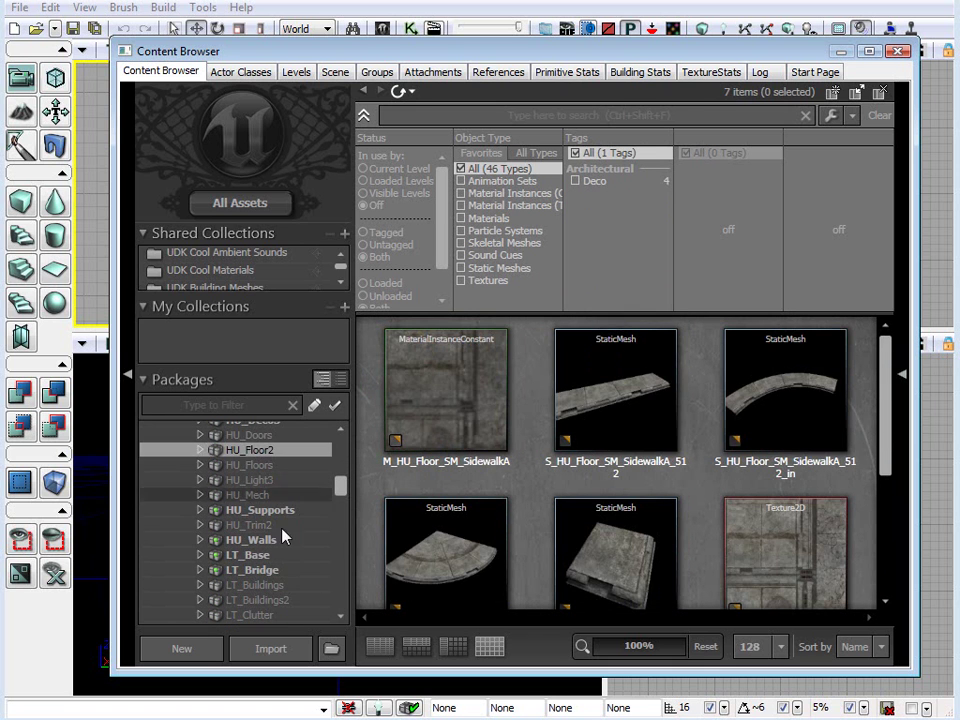
left_click(268, 538)
left_click(249, 465)
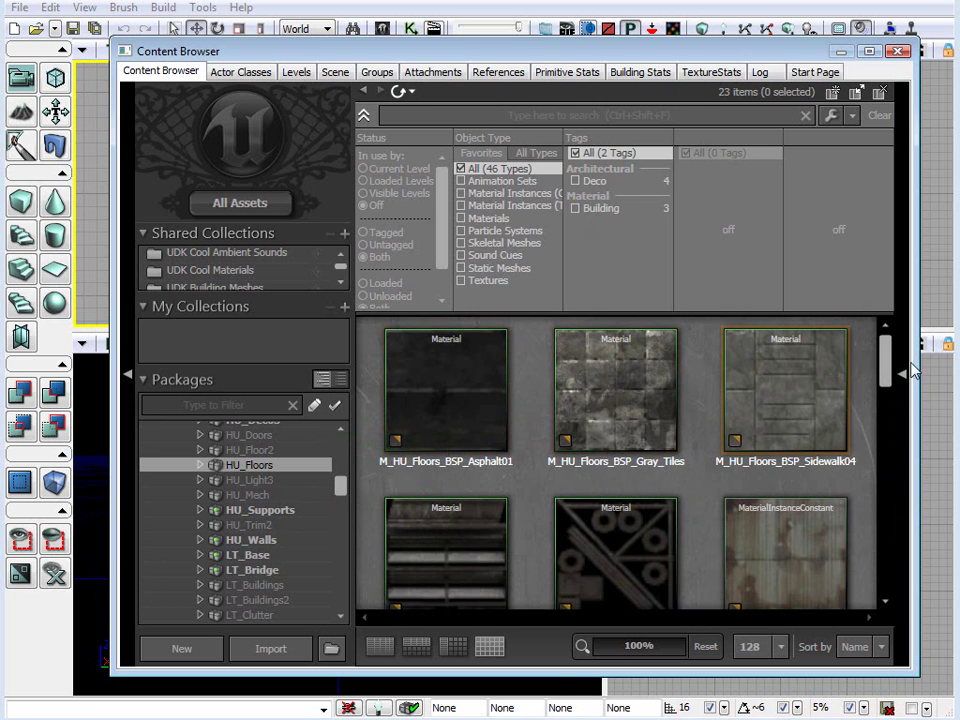
left_click_drag(886, 350, 906, 482)
scroll(529, 542, "up", 5)
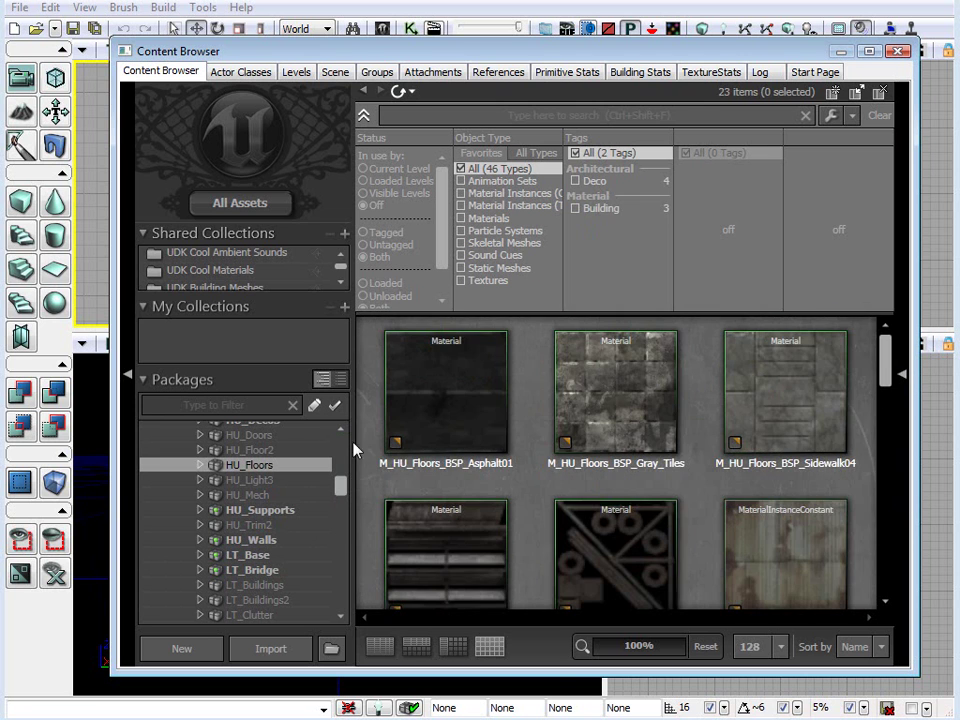
left_click_drag(900, 360, 897, 500)
scroll(620, 460, "up", 5)
Step through the packages with the arrow keys down to LT_Buildings2 and back to HU_Walls
left_click(207, 482)
key("Down")
key("Down")
key("Down")
key("Down")
key("Down")
key("Down")
key("Down")
key("Down")
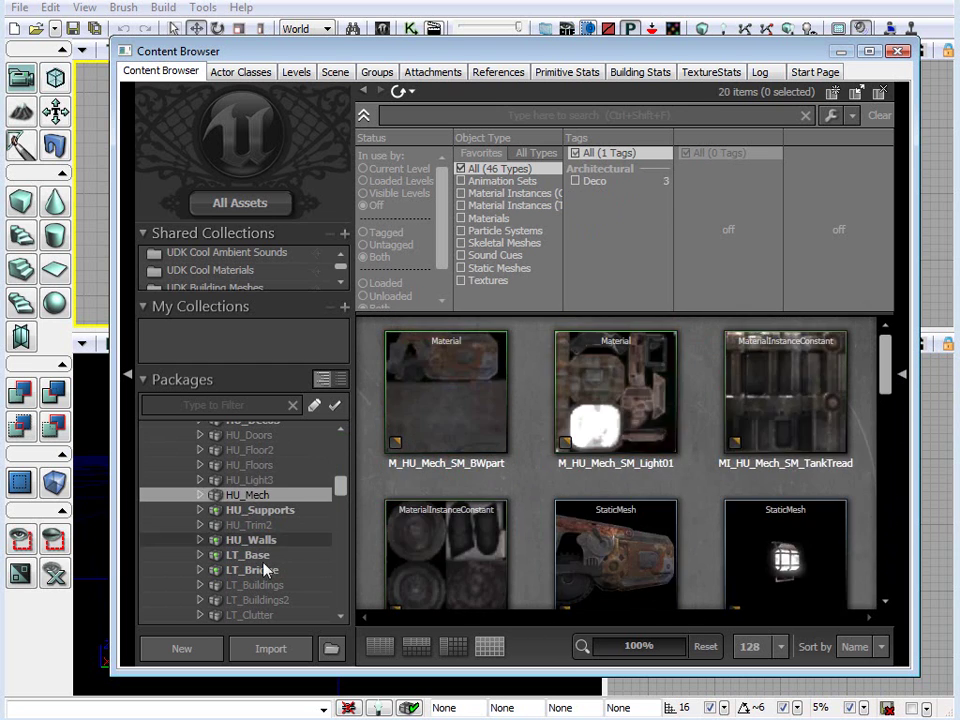
mouse_move(341, 490)
left_mouse_down()
mouse_move(339, 523)
mouse_move(339, 491)
mouse_move(345, 497)
left_mouse_up()
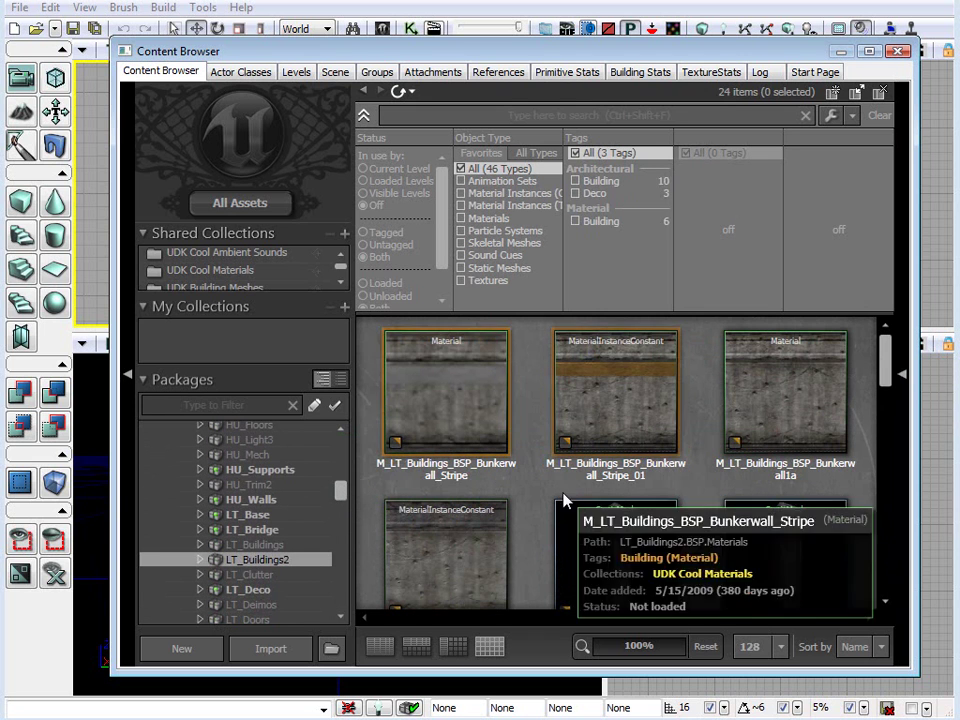
key("Up")
key("Up")
key("Up")
key("Up")
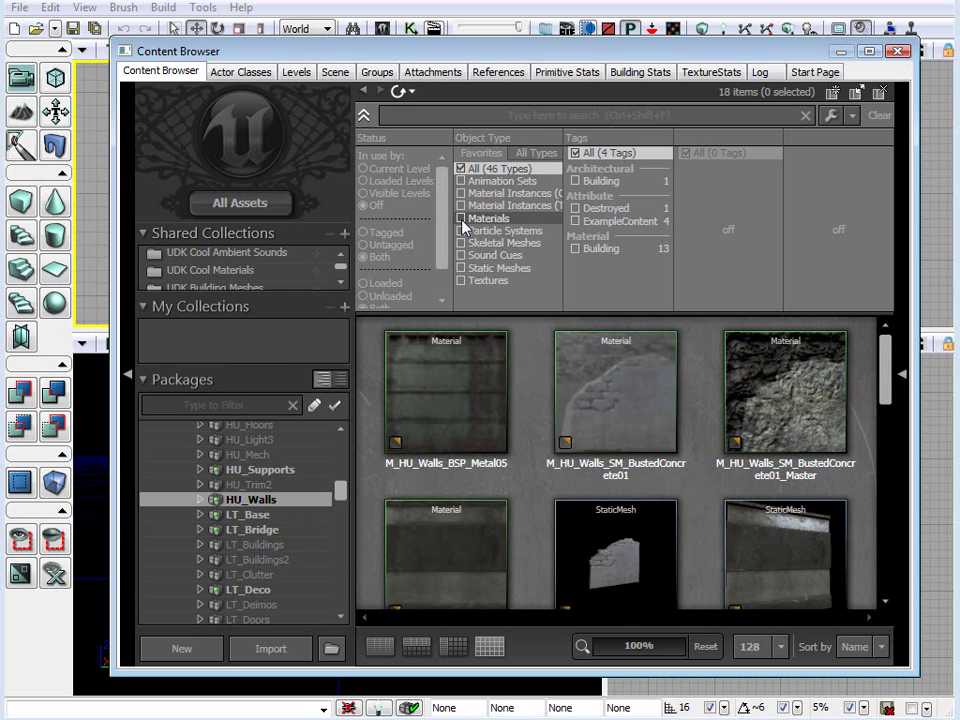
Toggle the Materials and Textures type filters, ending with only textures shown
left_click(462, 219)
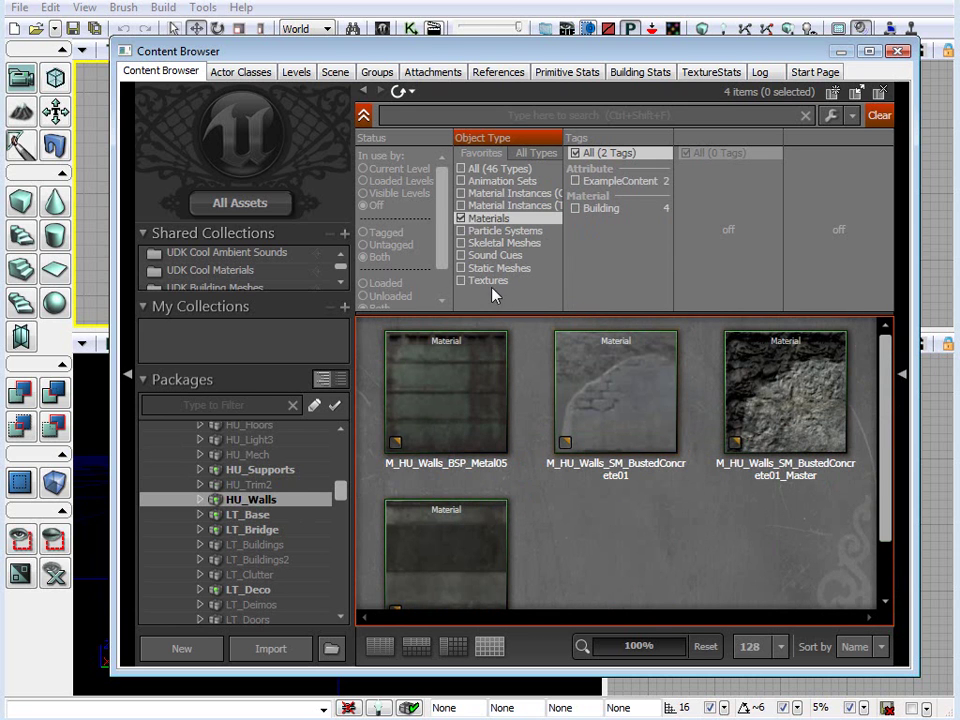
left_click(462, 281)
left_click(462, 218)
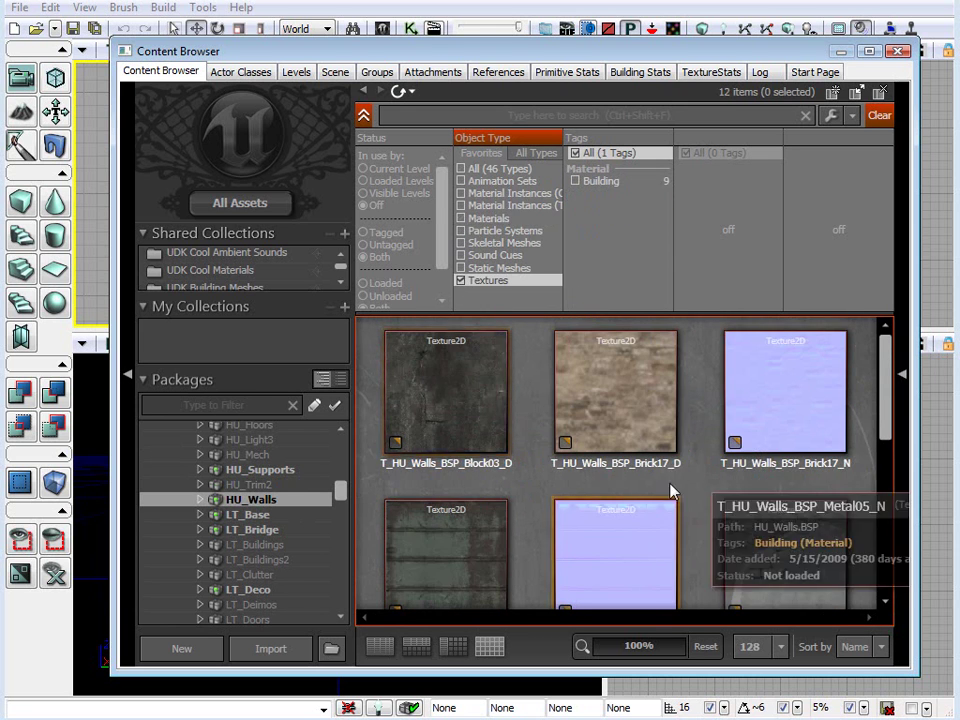
left_click(462, 218)
left_click(462, 218)
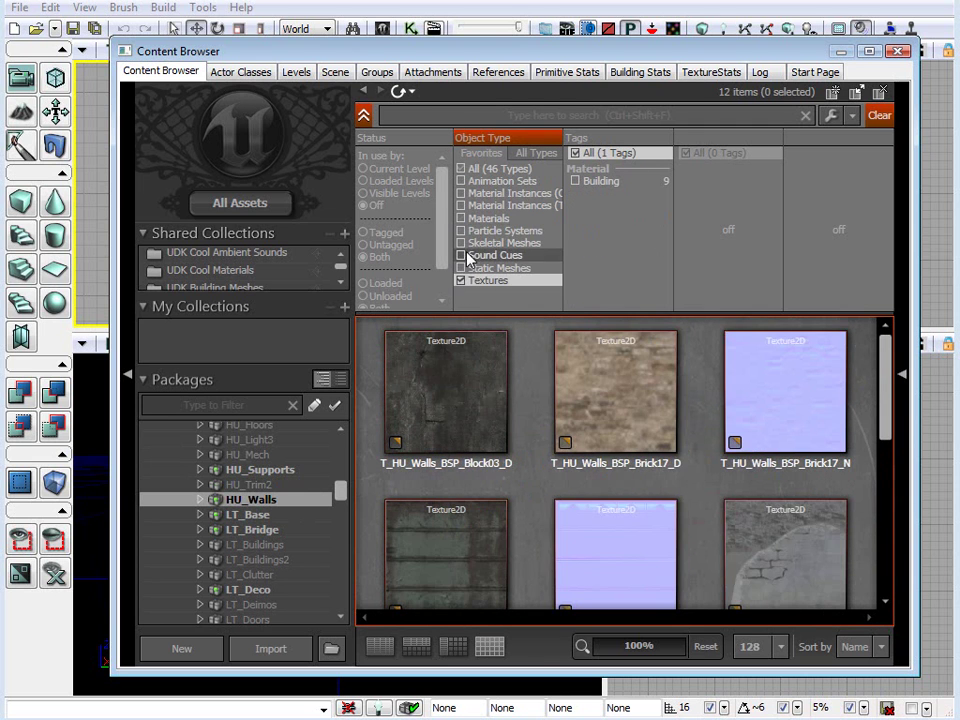
left_click(462, 219)
left_click(462, 219)
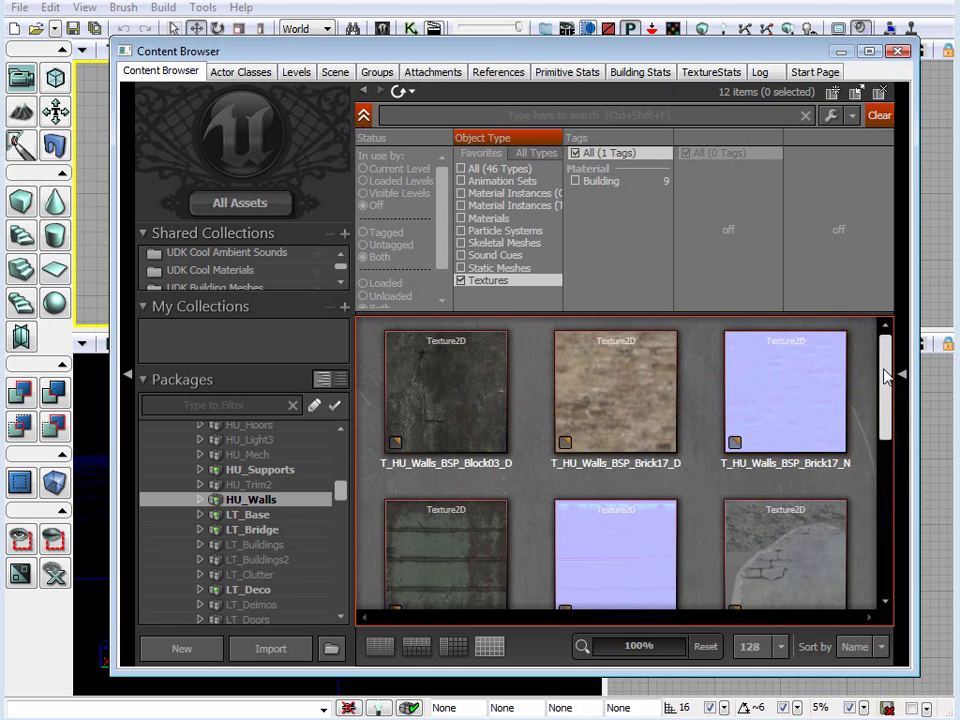
left_click_drag(885, 375, 885, 338)
Leave only Materials checked to show the 4 materials and select M_HU_Walls_SM_FlatWall
left_click(461, 218)
left_click(461, 281)
left_click(467, 531)
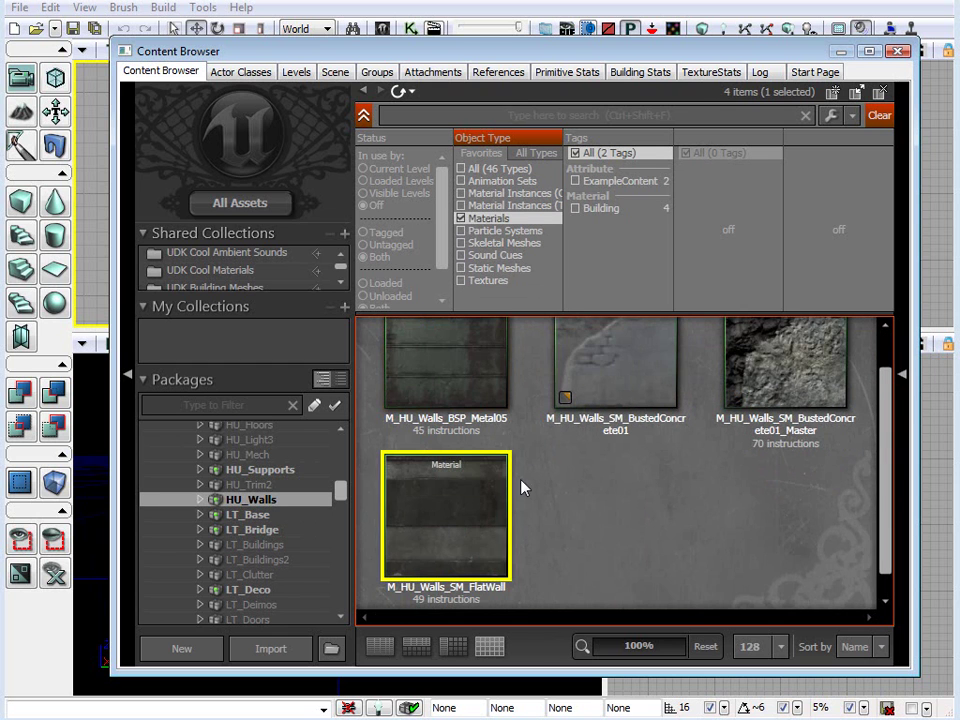
scroll(419, 441, "down", 1)
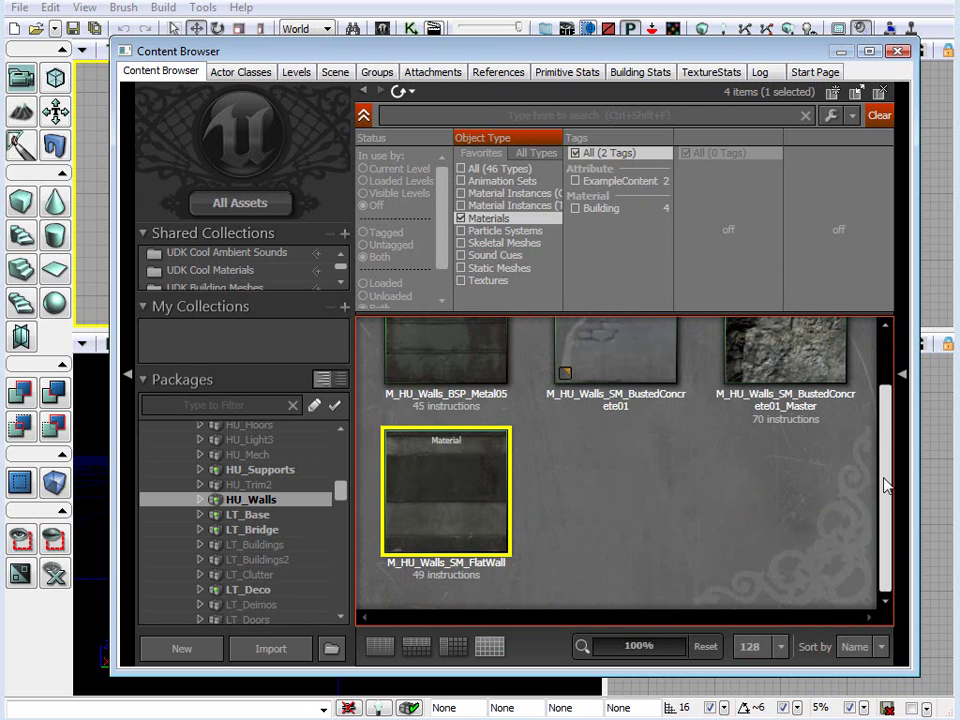
mouse_move(446, 452)
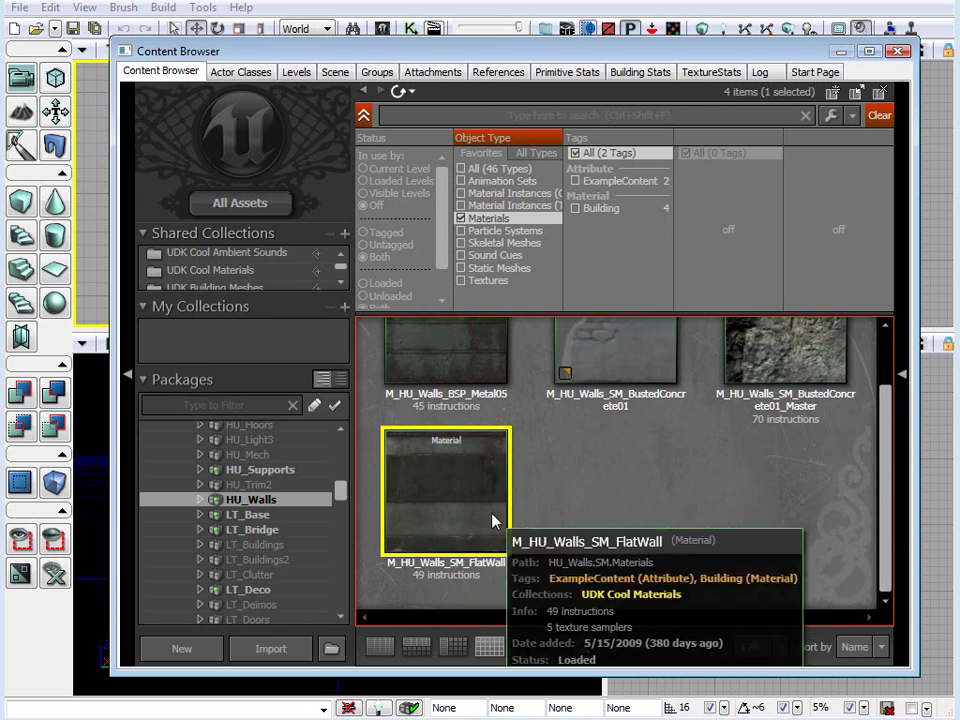
Open M_HU_Walls_SM_FlatWall in the Material Editor, pan its node graph and rotate the preview sphere
double_click(429, 489)
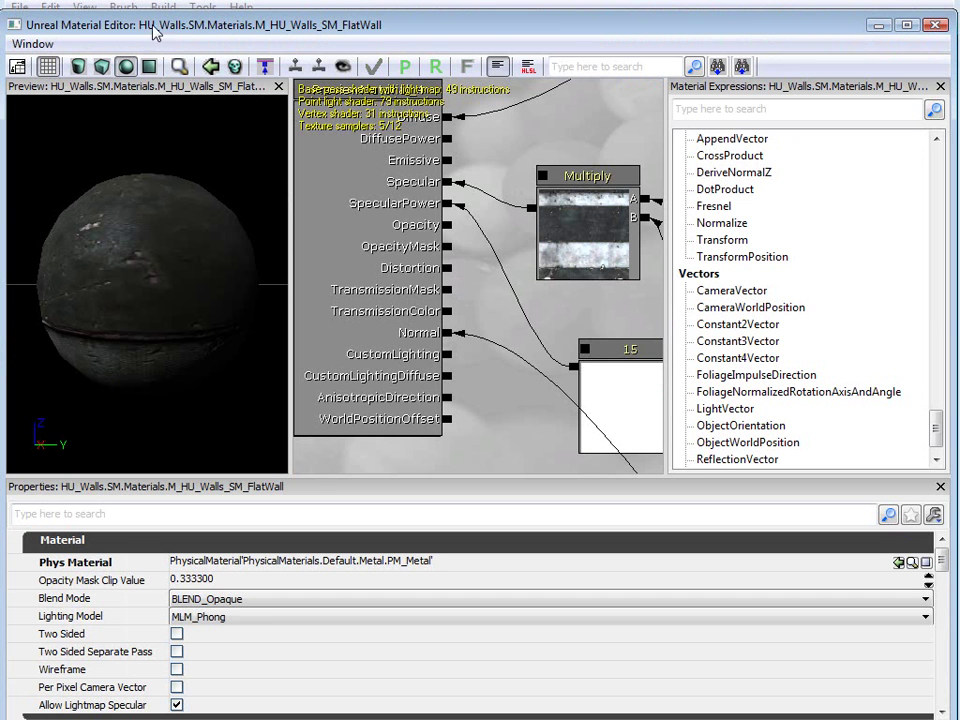
scroll(476, 289, "down", 3)
left_click(476, 289)
left_click_drag(476, 289, 400, 277)
left_click_drag(525, 268, 628, 249)
left_click_drag(489, 285, 547, 323)
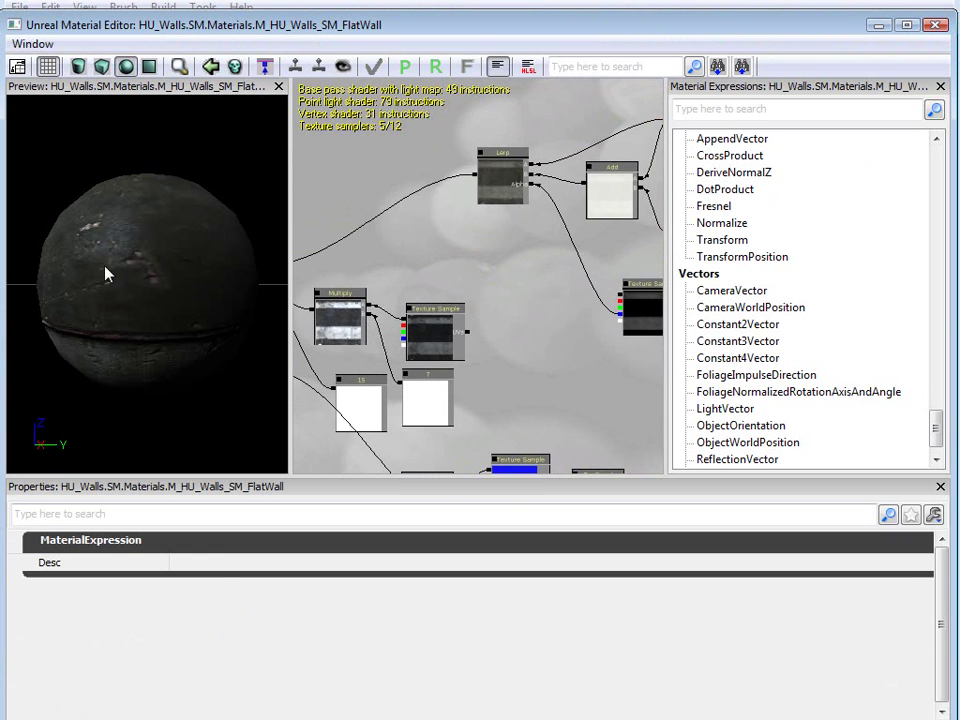
left_click_drag(118, 260, 150, 255)
left_click_drag(450, 300, 589, 140)
scroll(575, 246, "up", 2)
Inspect the Texture Sample nodes (FlatWall_RM, FlatWall_S, FlatWall_N), then close the Material Editor
left_click(454, 259)
left_click_drag(533, 302, 501, 304)
left_click(501, 304)
left_click_drag(403, 240, 653, 281)
left_click(550, 195)
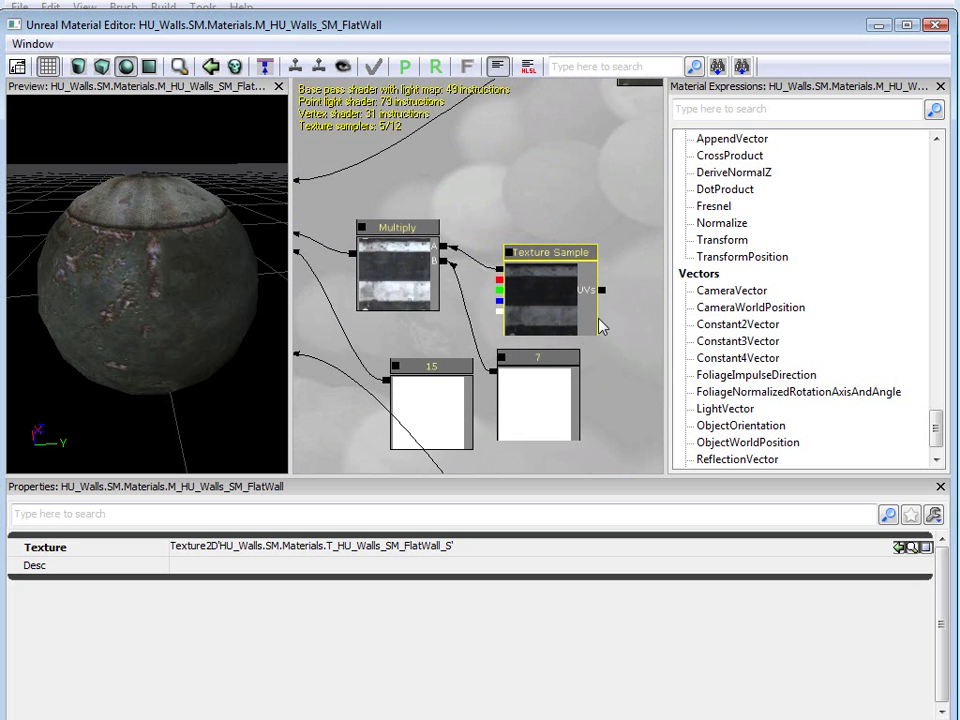
left_click_drag(600, 325, 593, 223)
left_click(551, 289)
left_click_drag(431, 222, 527, 300)
left_click_drag(140, 250, 132, 262)
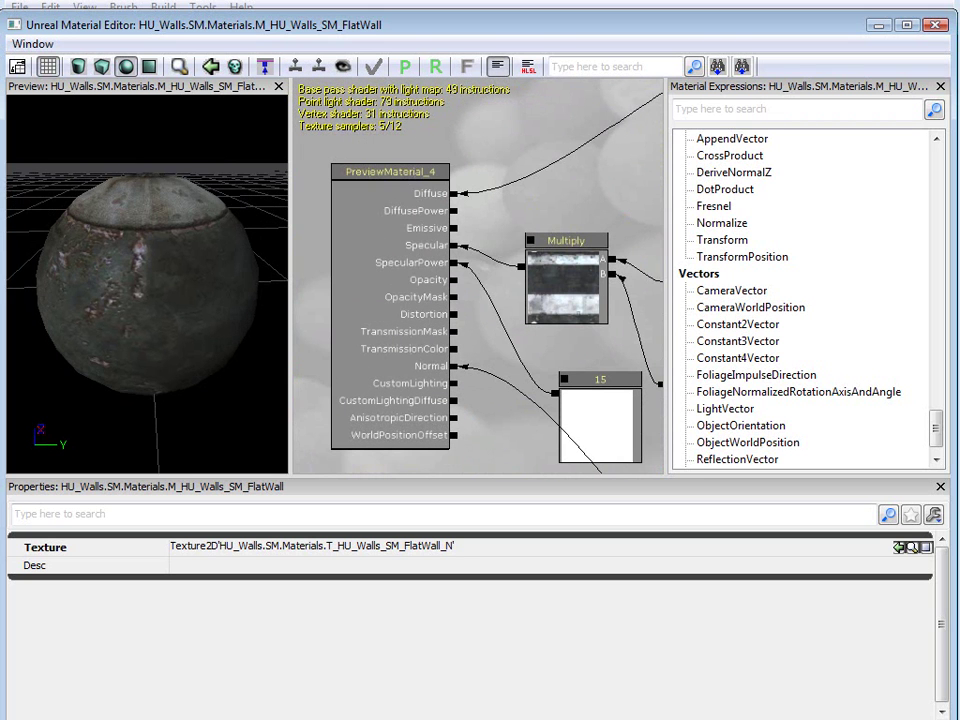
left_click_drag(538, 238, 417, 208)
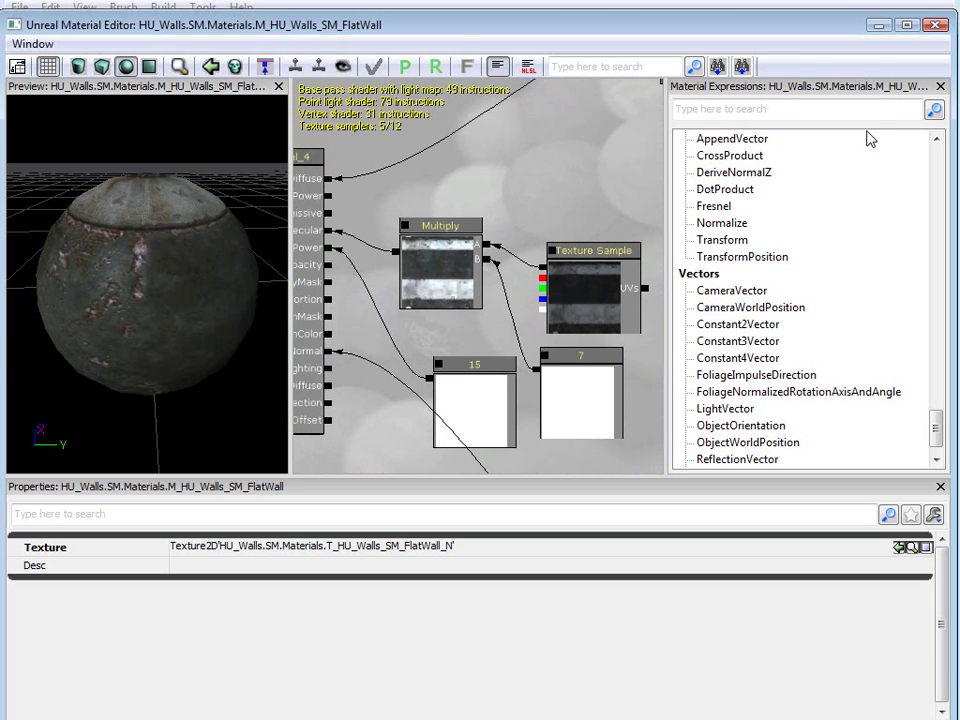
left_click(937, 24)
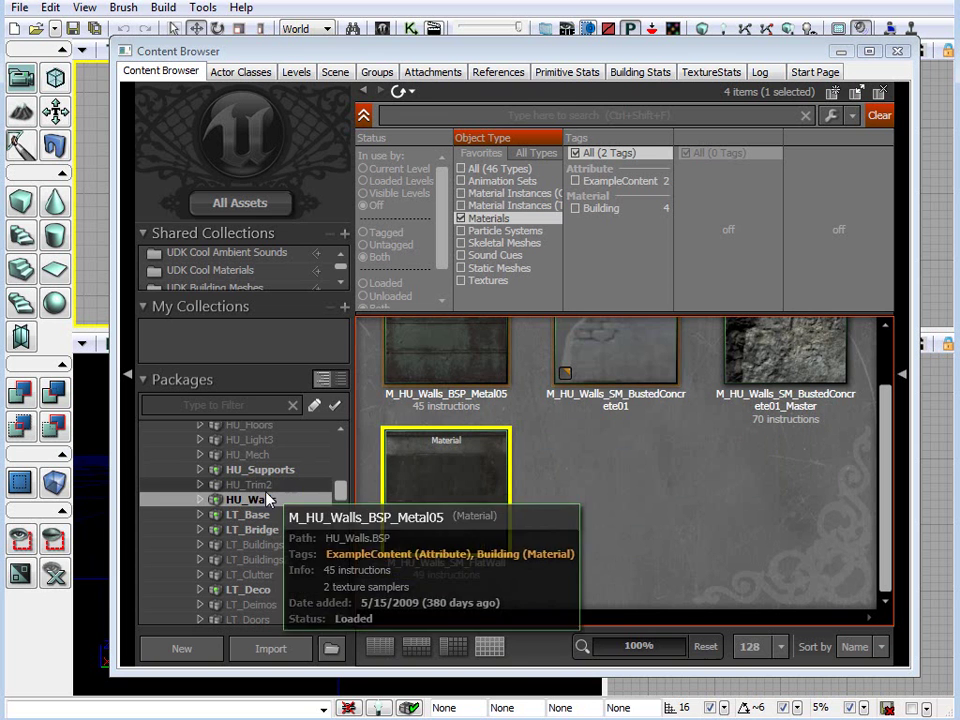
Check All (46 Types) in the Object Type filter and scroll through the asset grid
left_click(468, 169)
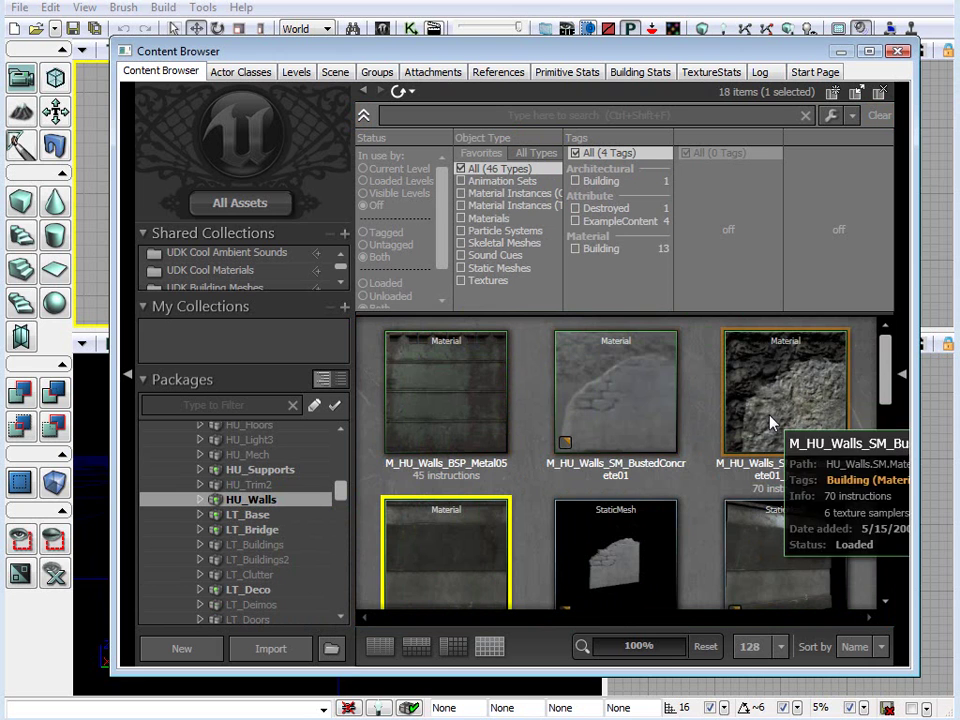
left_click_drag(889, 375, 886, 456)
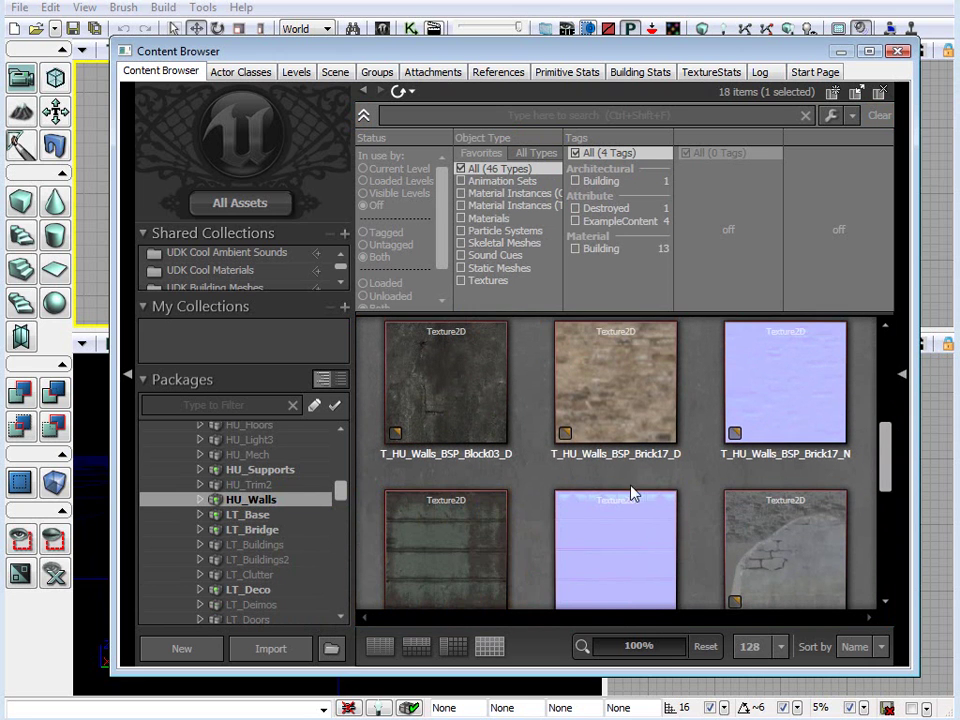
mouse_move(891, 448)
left_mouse_down()
mouse_move(893, 538)
mouse_move(897, 436)
left_mouse_up()
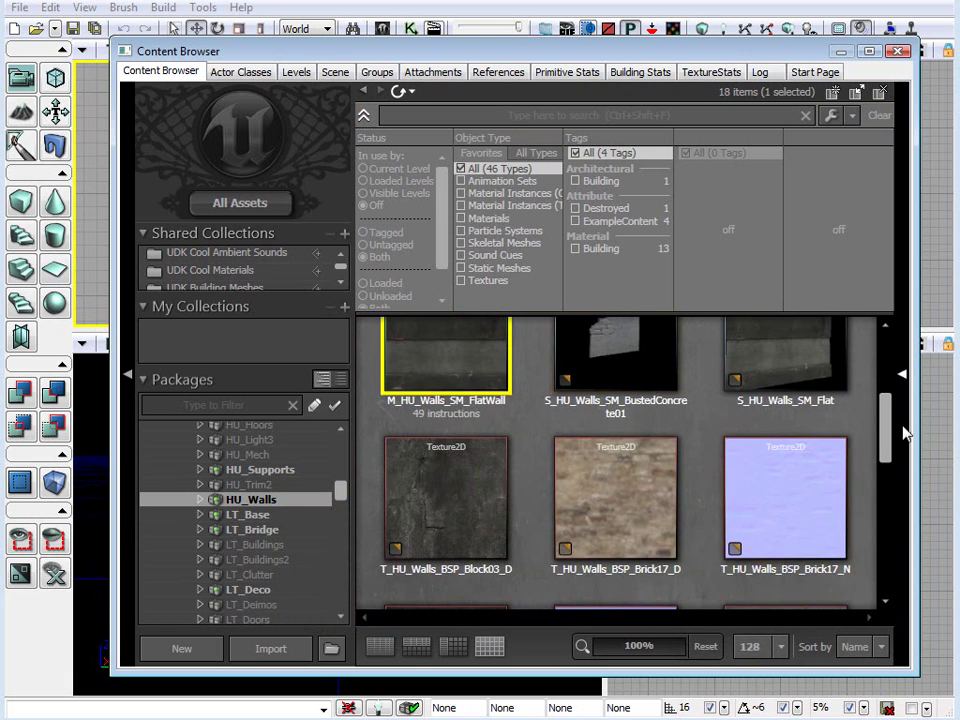
scroll(870, 440, "up", 3)
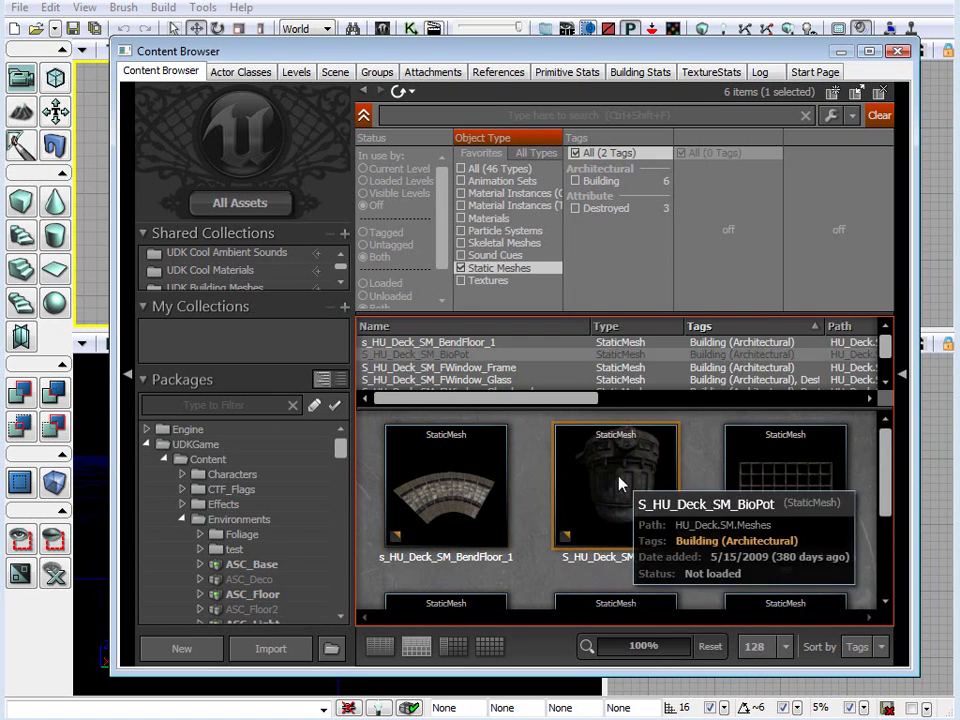
Open S_HU_Deck_SM_BioPot, view it from above, and turn on wireframe and collision display
double_click(618, 484)
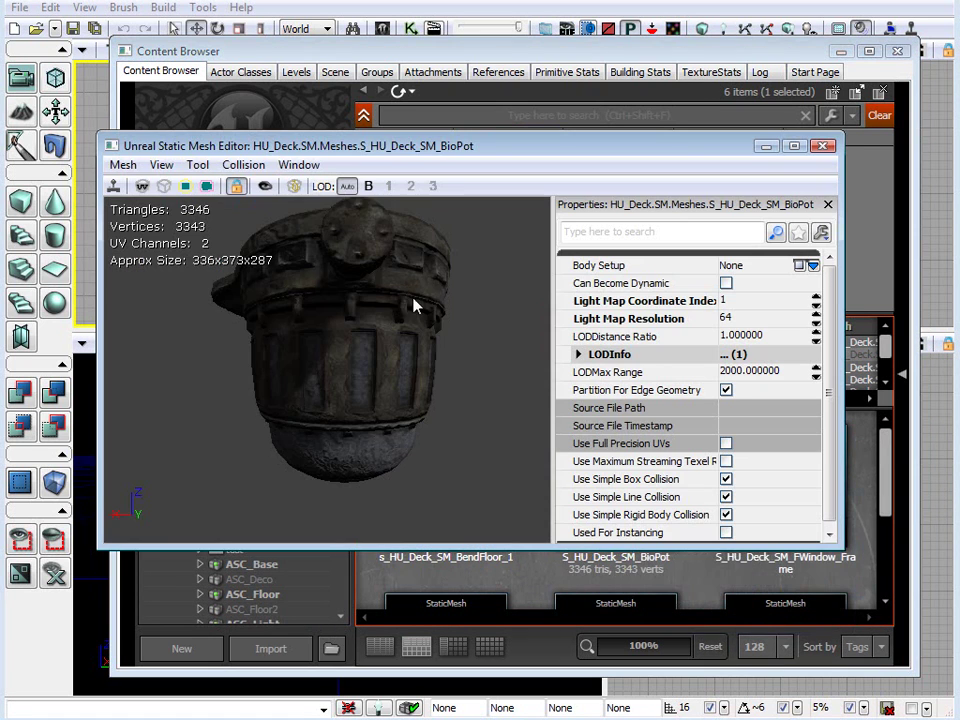
left_click_drag(407, 326, 407, 535)
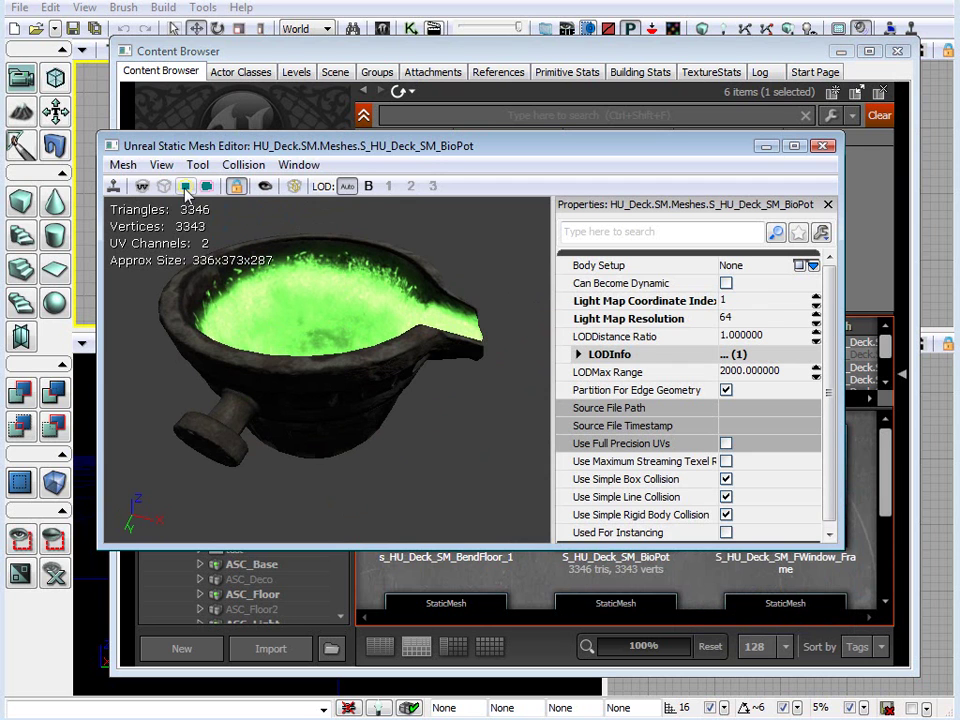
left_click(164, 188)
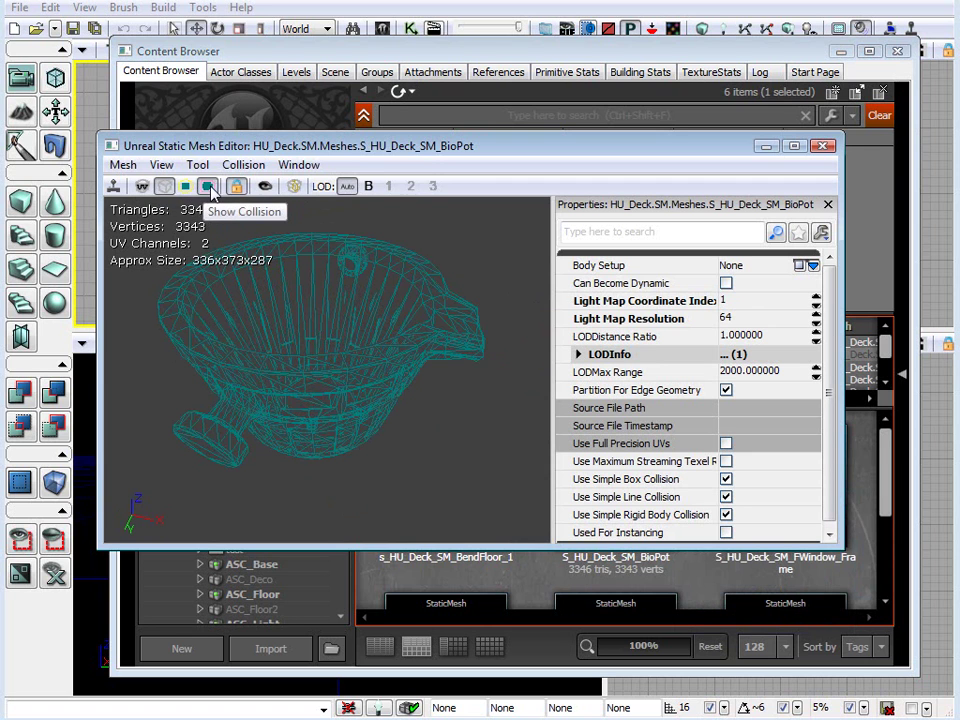
left_click(207, 187)
scroll(378, 293, "up", 3)
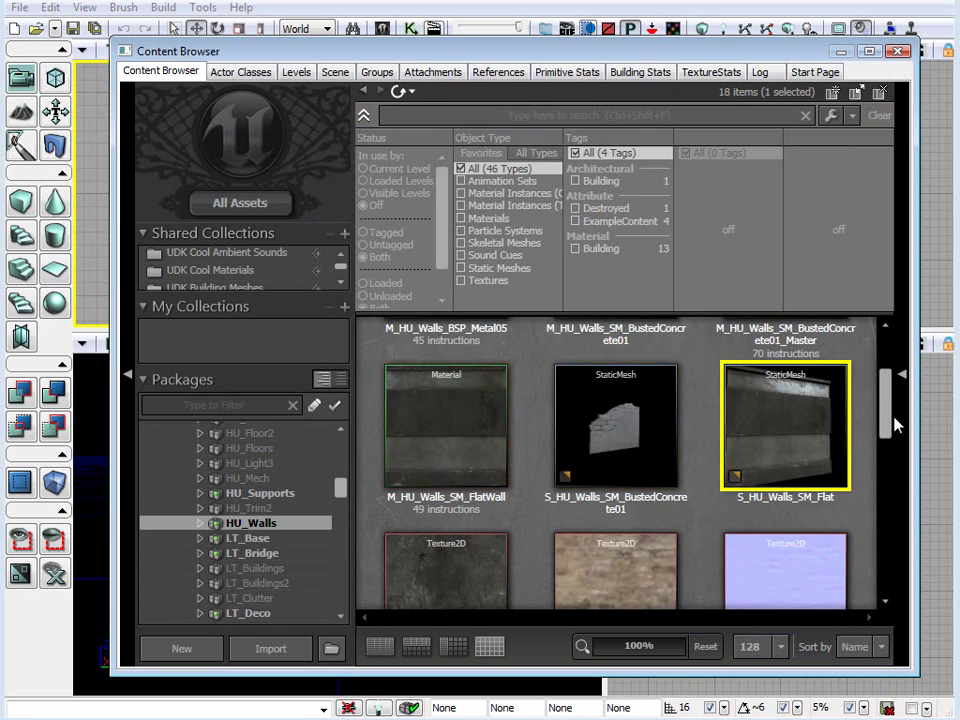
Cycle through the list, split and thumbnail views, settling on the detailed column list
left_click_drag(885, 420, 883, 341)
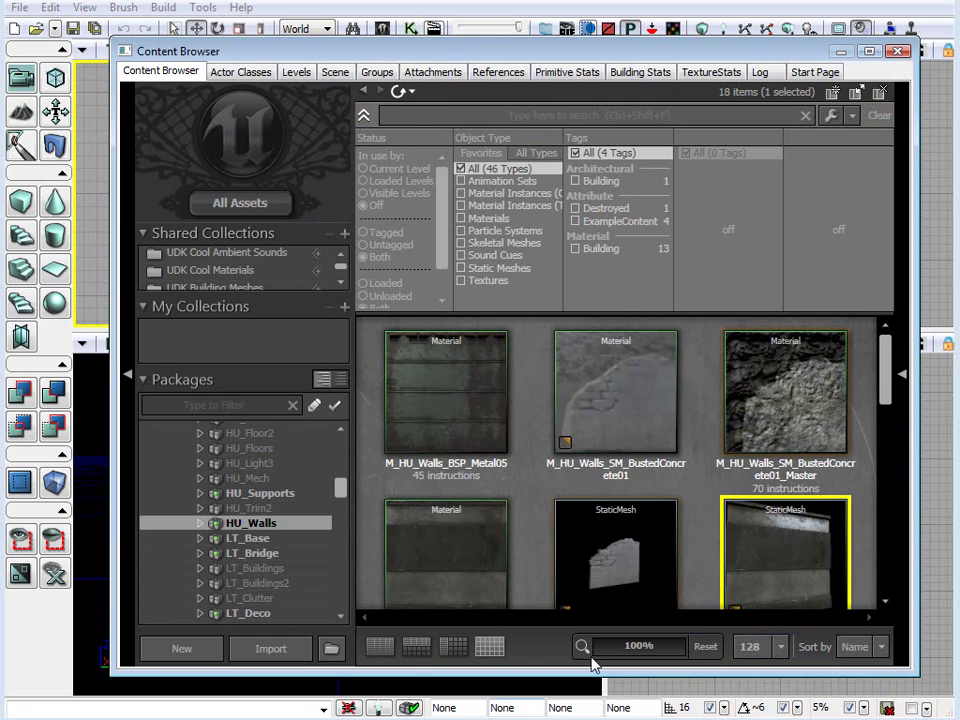
left_click(380, 648)
left_click(416, 648)
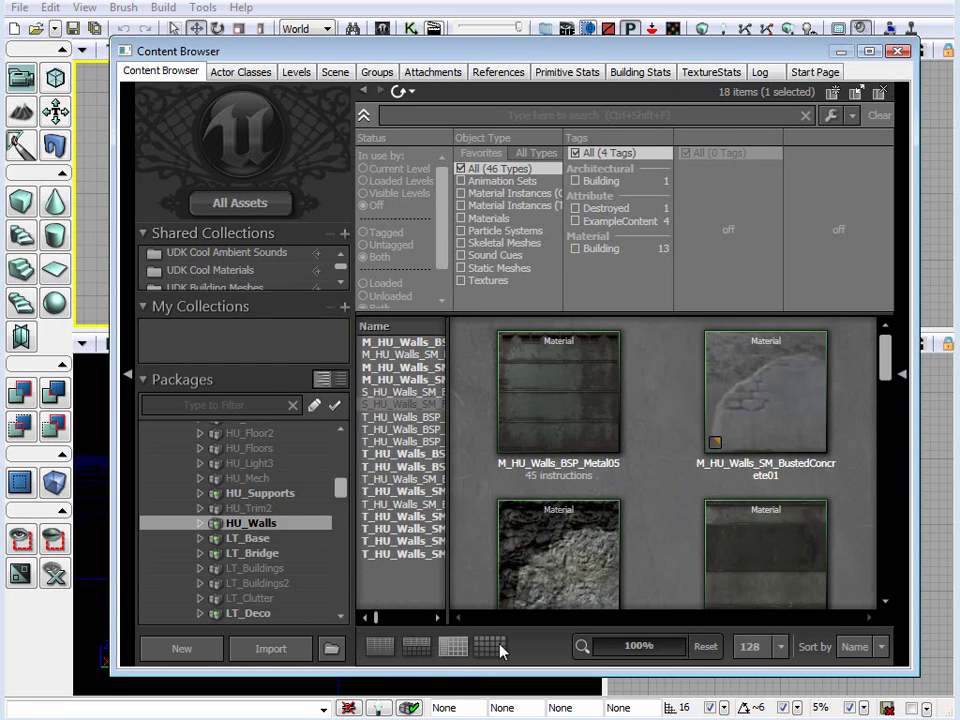
left_click(492, 648)
left_click(383, 648)
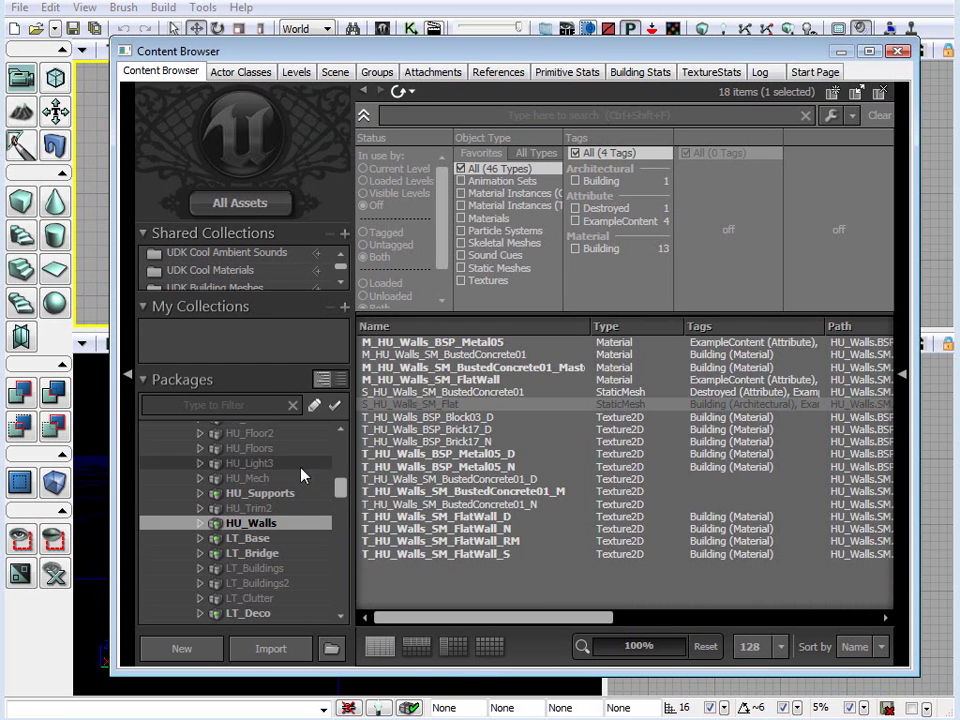
Sort the asset list by name (ascending, then descending), then by type, then by tags
left_click(396, 327)
left_click(377, 328)
left_click(612, 328)
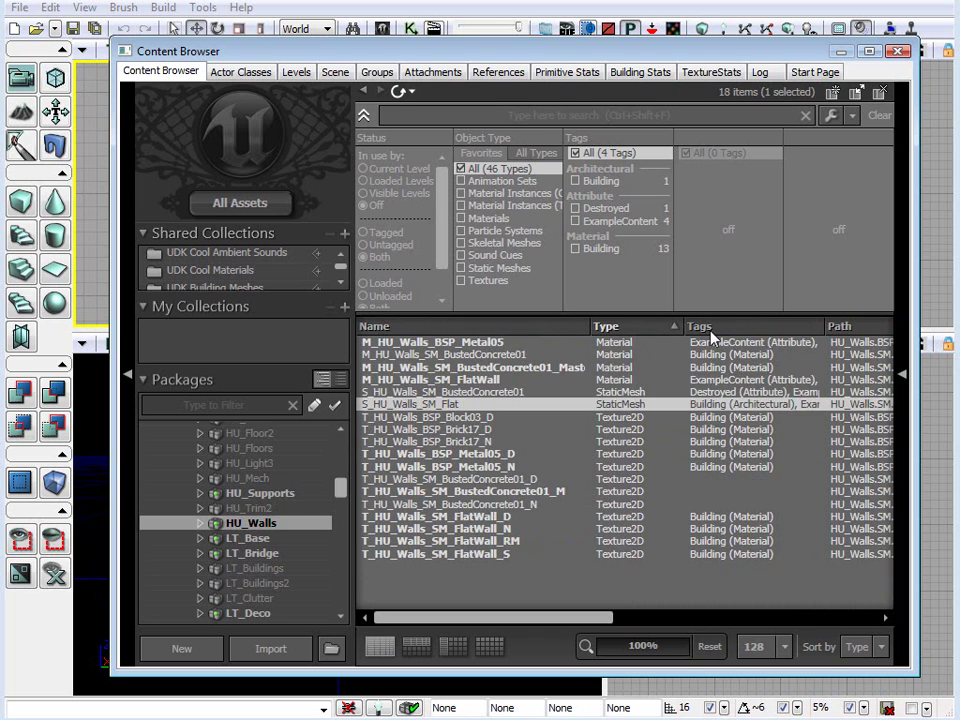
left_click(716, 329)
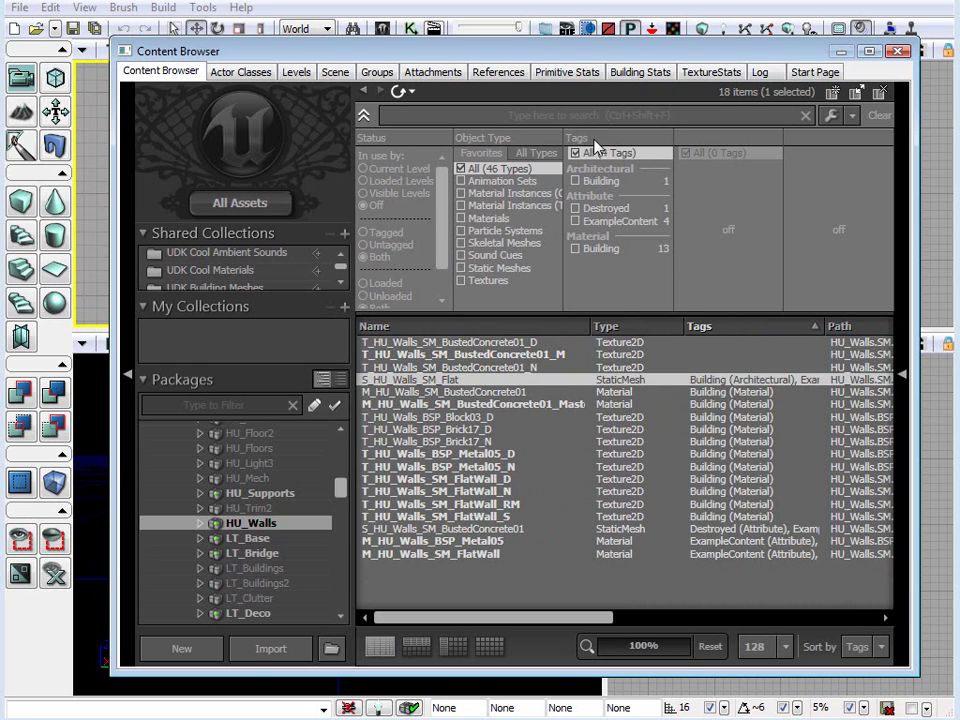
Switch to split view, zoom thumbnails to 499%, and try sizes 64 and 256 before returning to 128
left_click(416, 646)
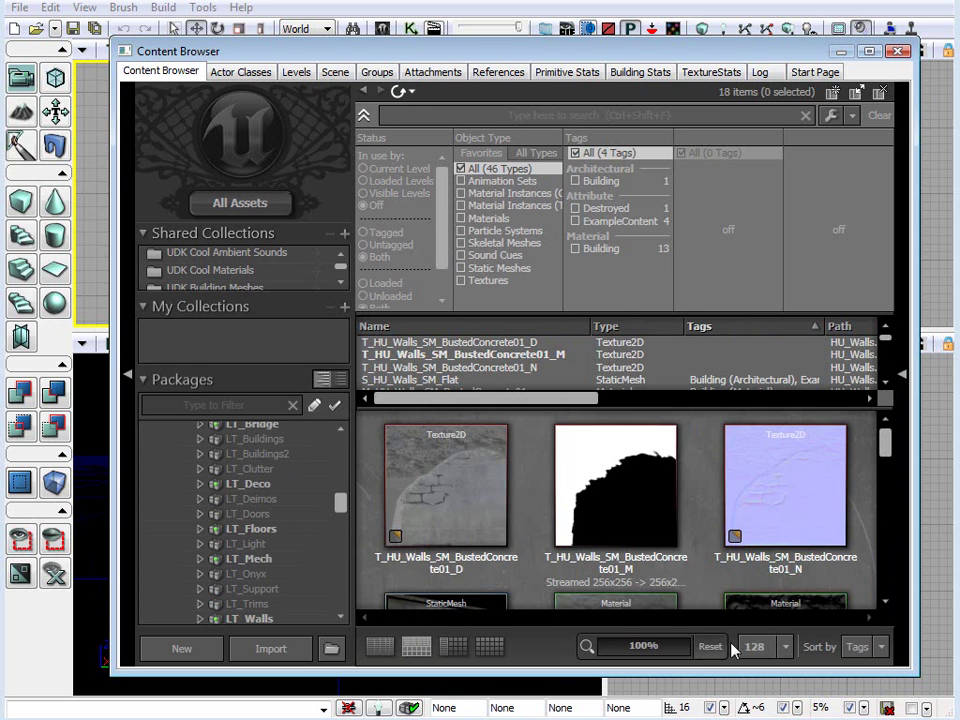
mouse_move(640, 646)
left_mouse_down()
mouse_move(688, 646)
mouse_move(640, 646)
left_mouse_up()
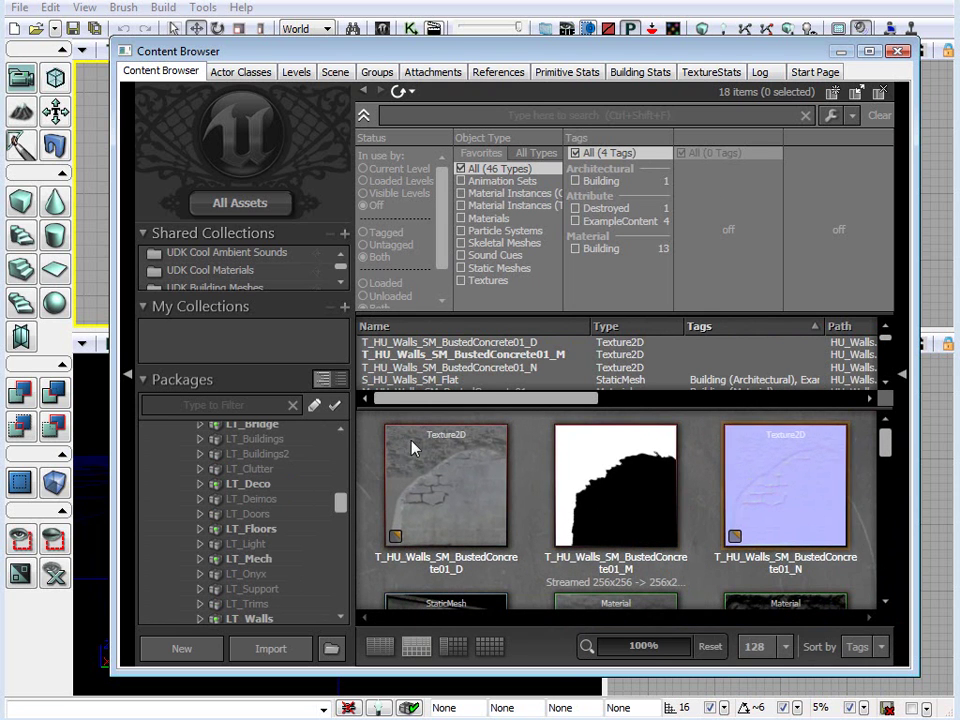
left_click(786, 646)
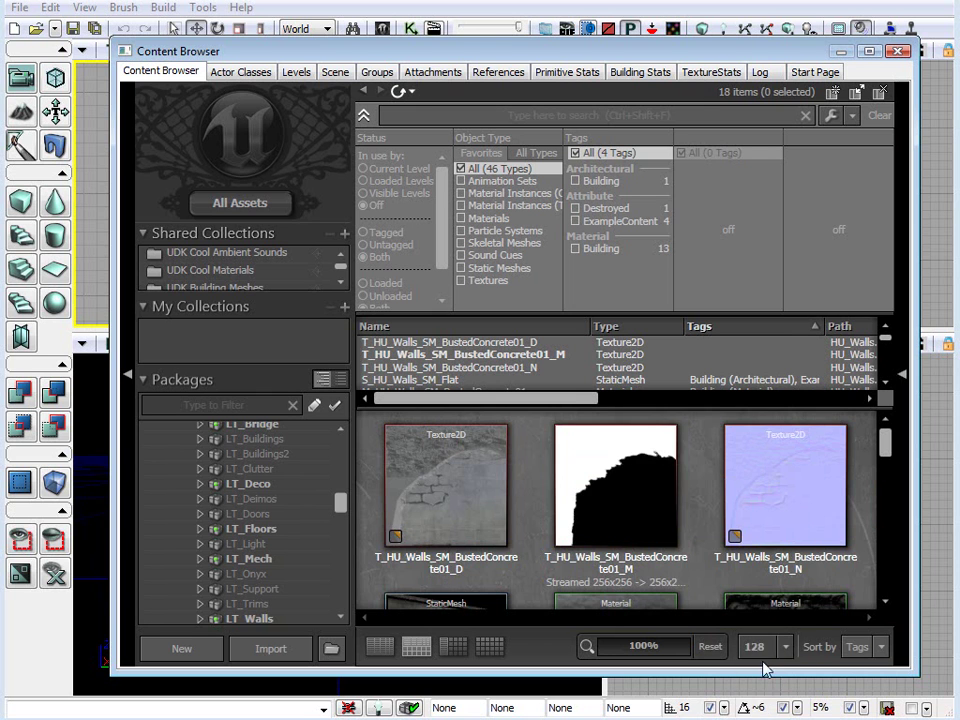
left_click(808, 695)
left_click(786, 646)
left_click(754, 692)
left_click(786, 646)
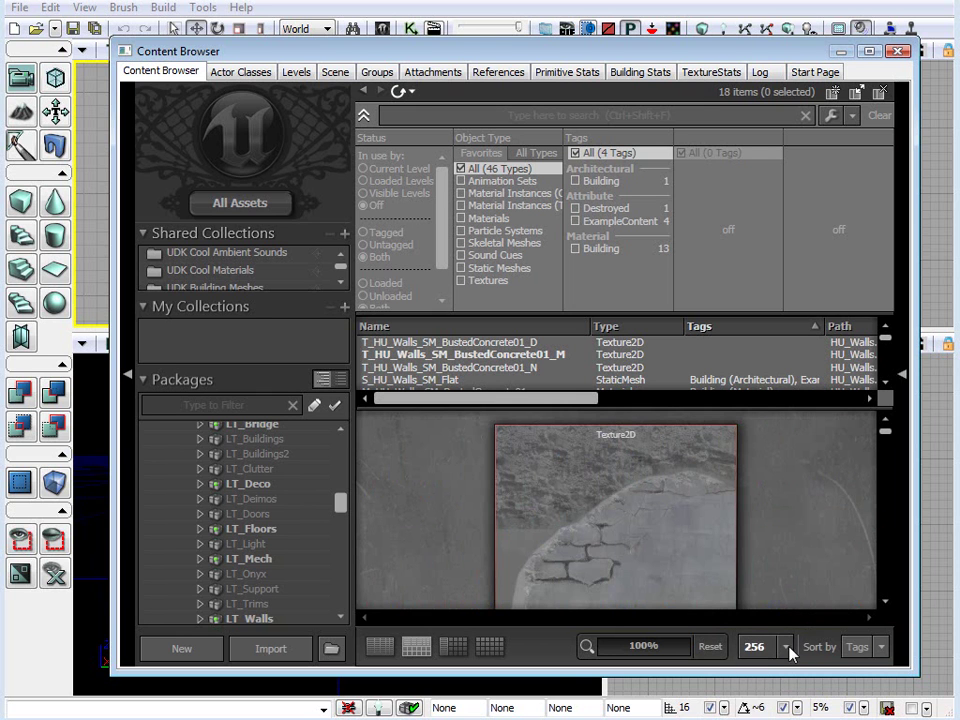
left_click(768, 680)
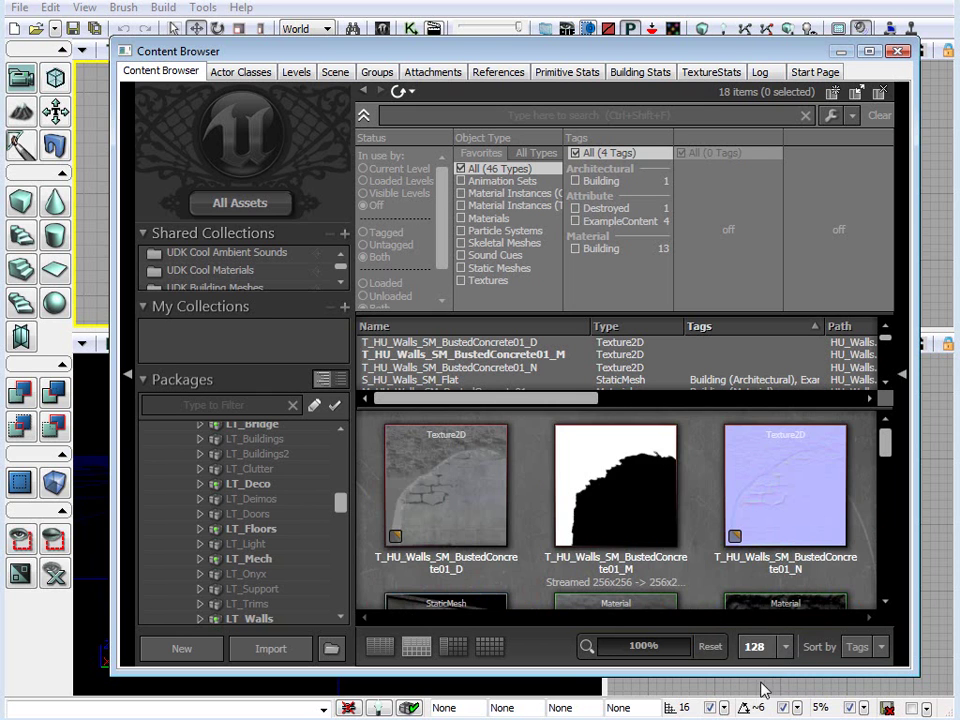
Open the sort options and select the HU_Deck package to list its 36 assets
left_click(882, 647)
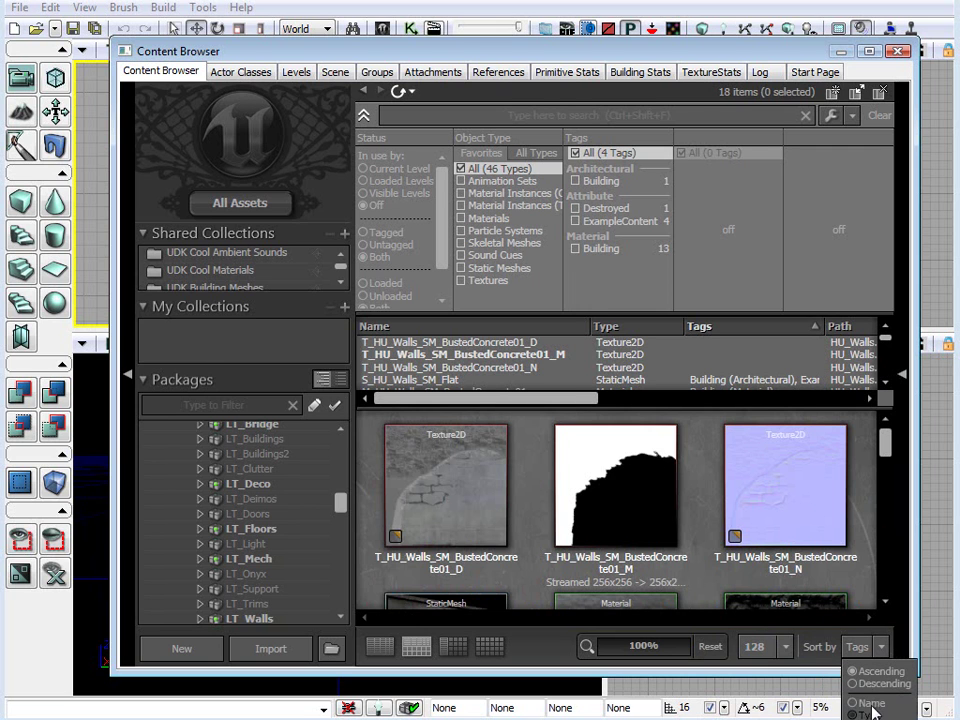
scroll(336, 523, "up", 5)
left_click(247, 489)
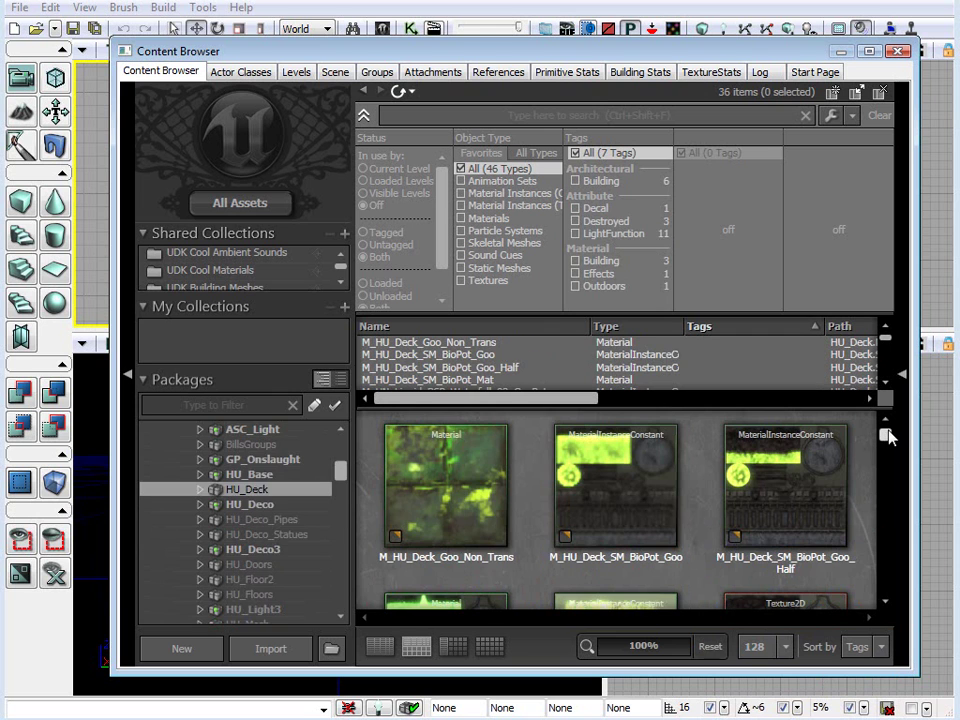
scroll(339, 456, "up", 10)
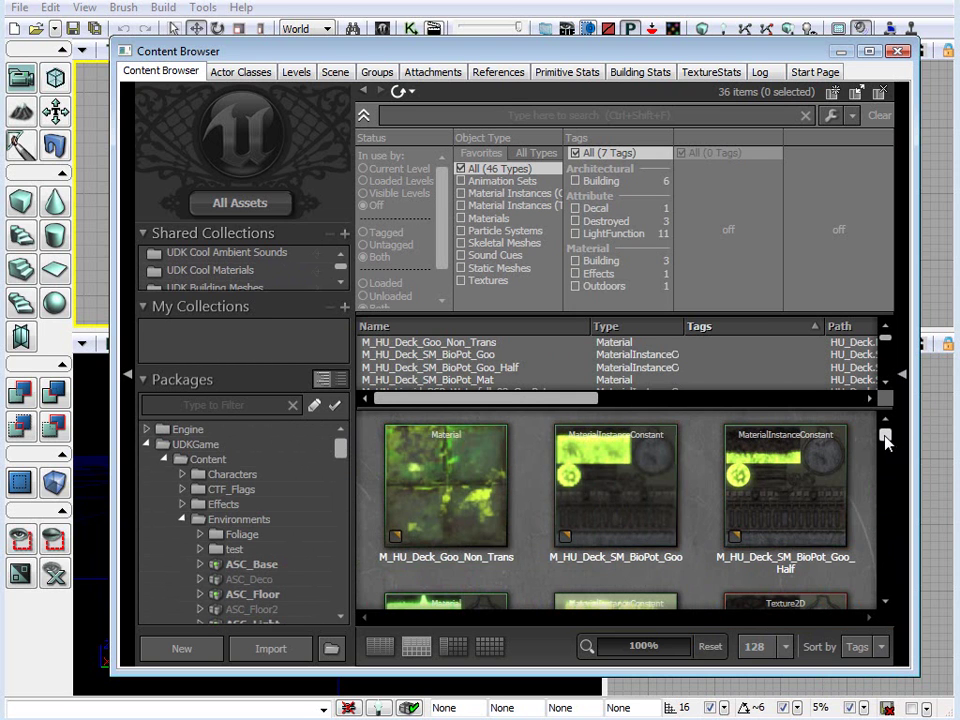
left_click_drag(885, 434, 887, 495)
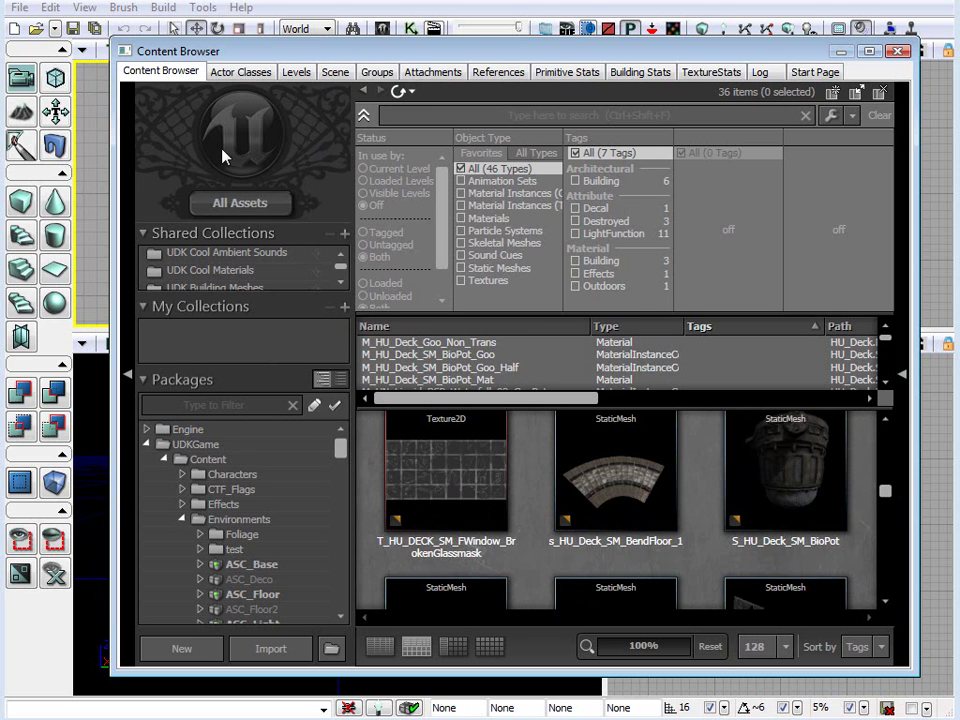